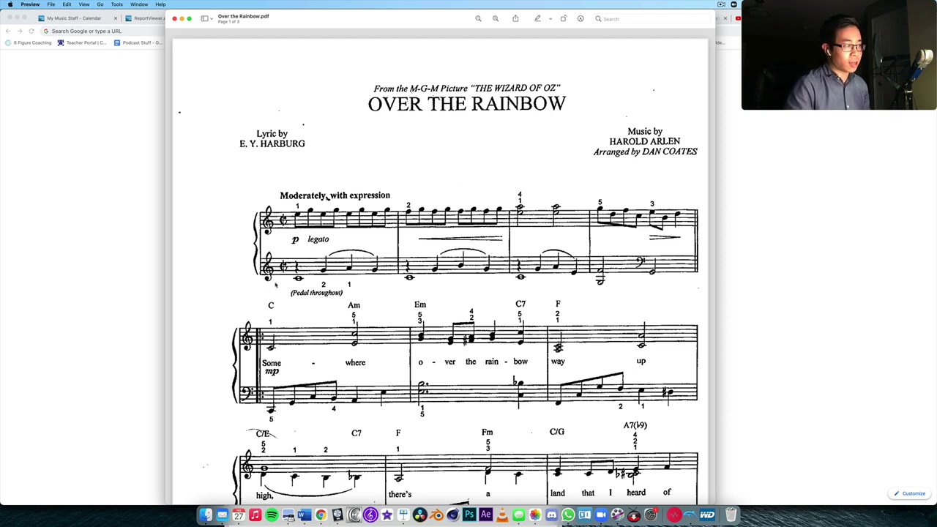
# Look through all three pages of the Over the Rainbow score, from the introduction to the final measure
pyautogui.scroll(-3, 276, 220)
pyautogui.scroll(3, 275, 220)
pyautogui.scroll(-3, 327, 181)
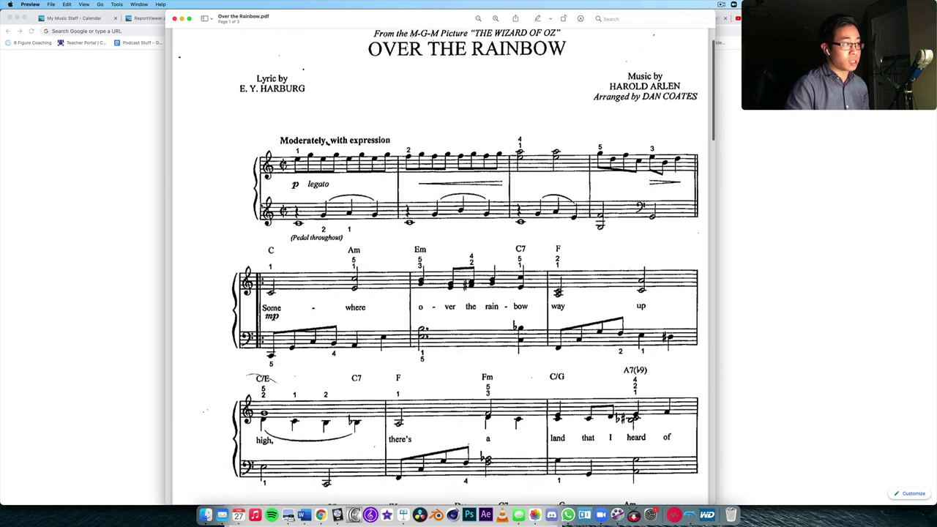
pyautogui.scroll(-5, 327, 181)
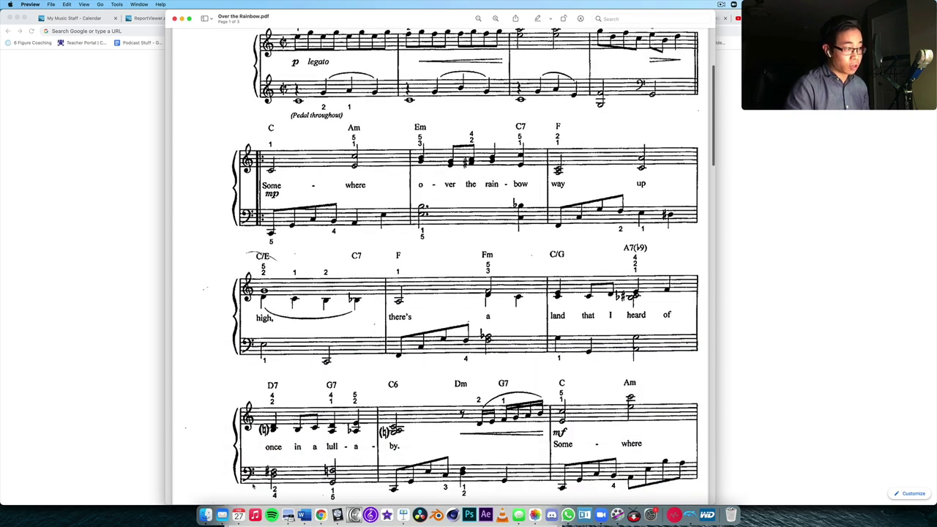
pyautogui.scroll(5, 327, 197)
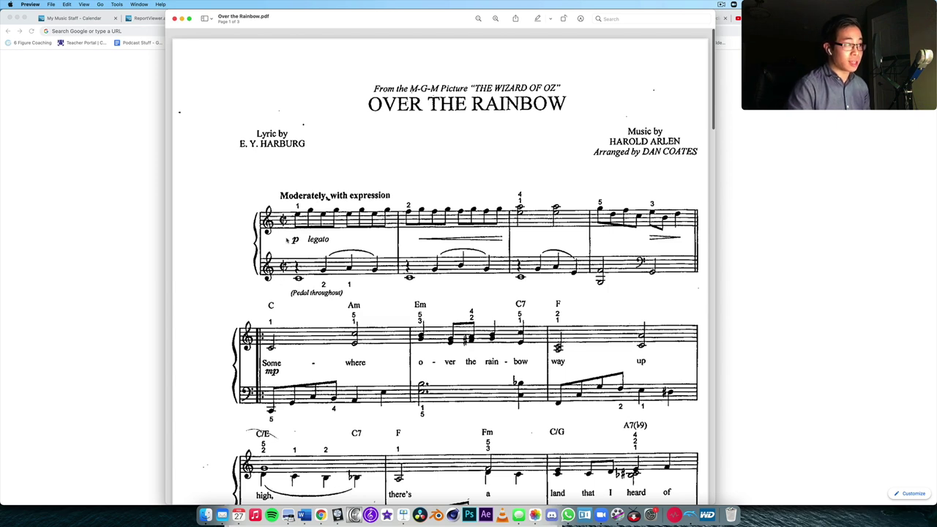
pyautogui.scroll(-4, 348, 269)
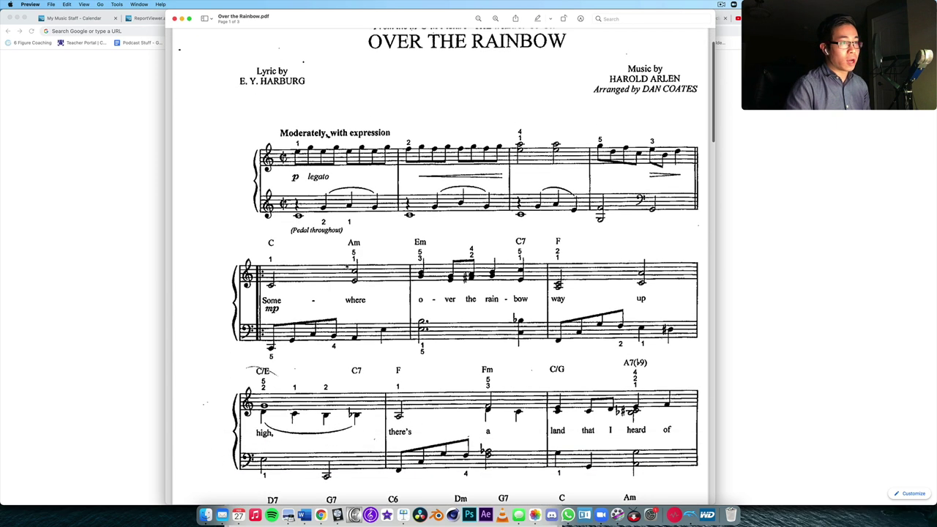
pyautogui.scroll(1, 347, 265)
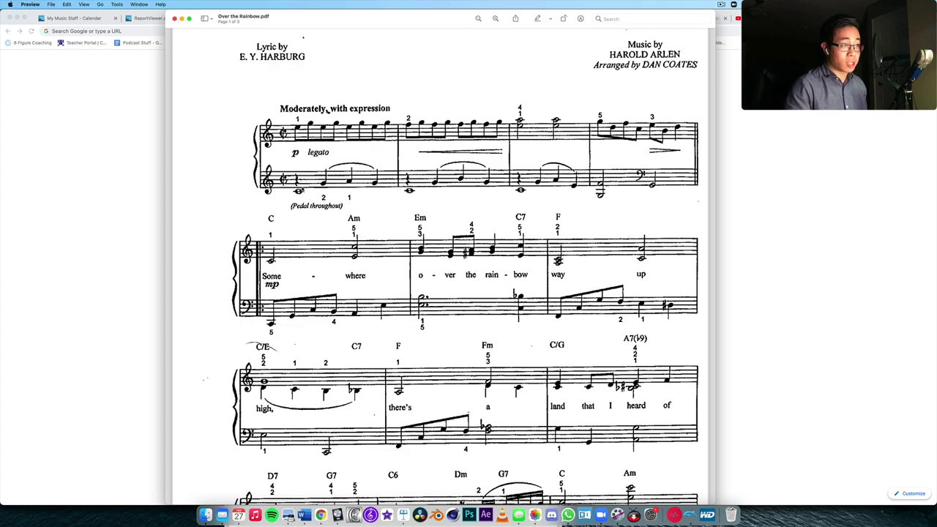
pyautogui.scroll(-10, 300, 196)
pyautogui.scroll(-15, 300, 198)
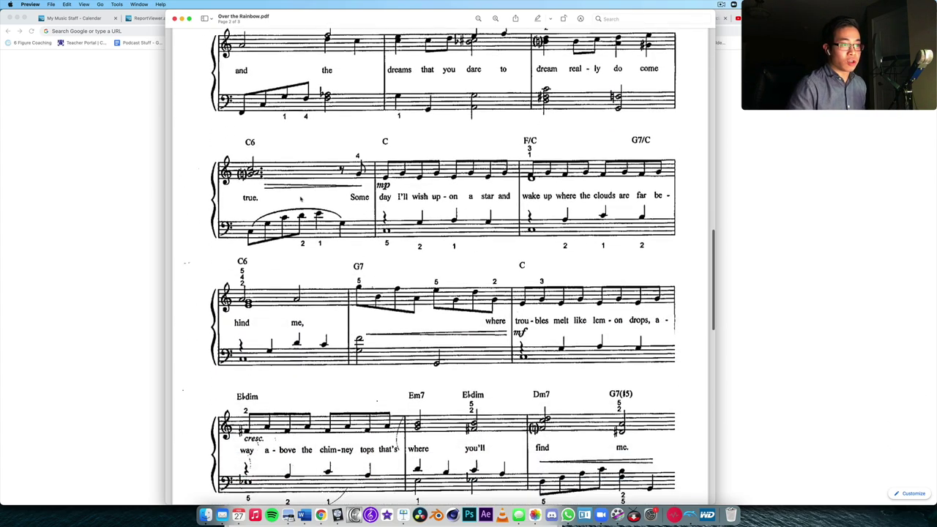
pyautogui.scroll(-5, 449, 268)
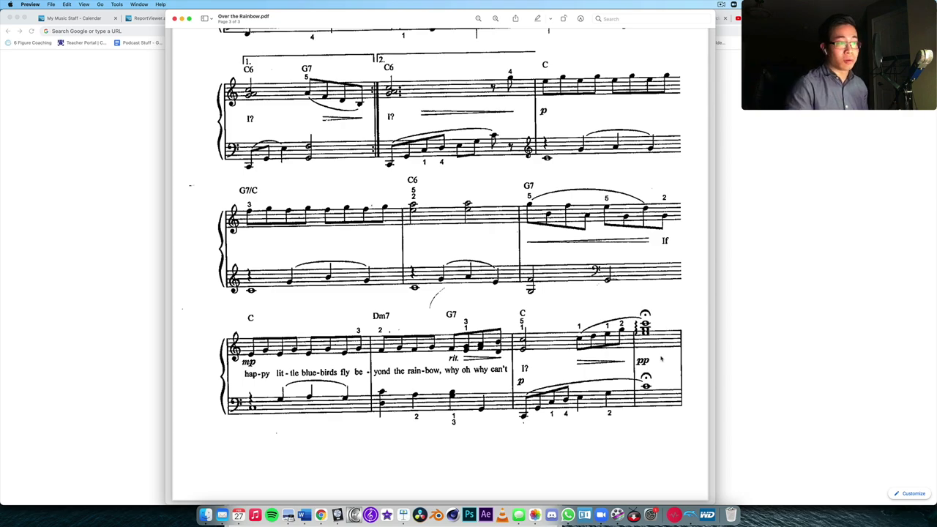
pyautogui.scroll(20, 661, 358)
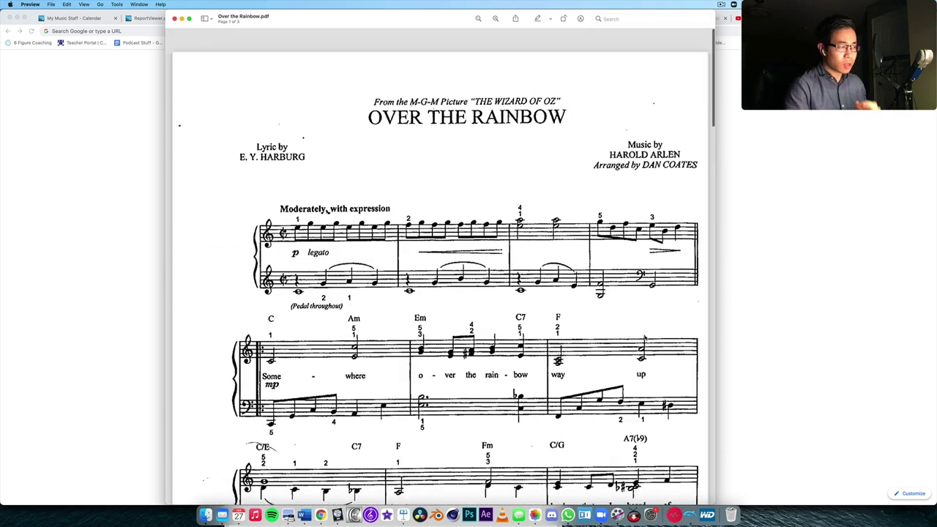
# Add a red text annotation reading "C Major" on the first page of the score
pyautogui.click(116, 4)
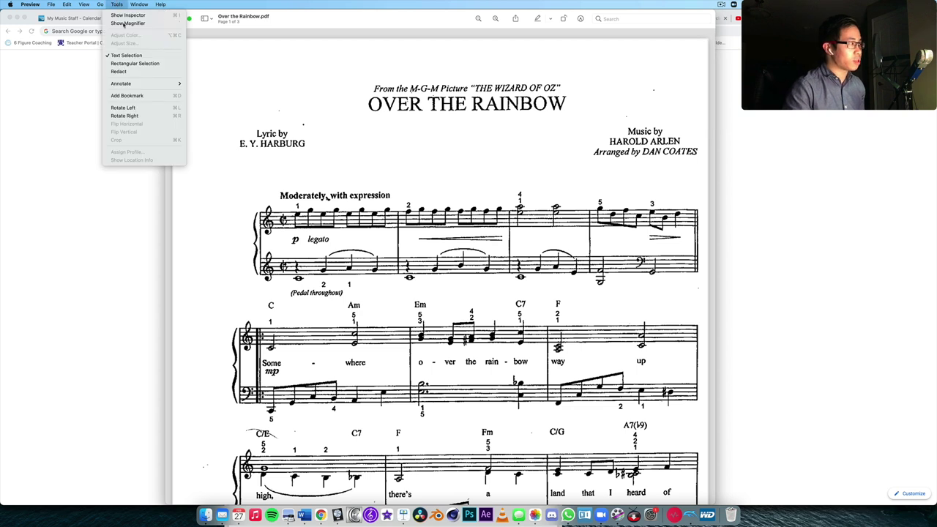
pyautogui.moveTo(146, 84)
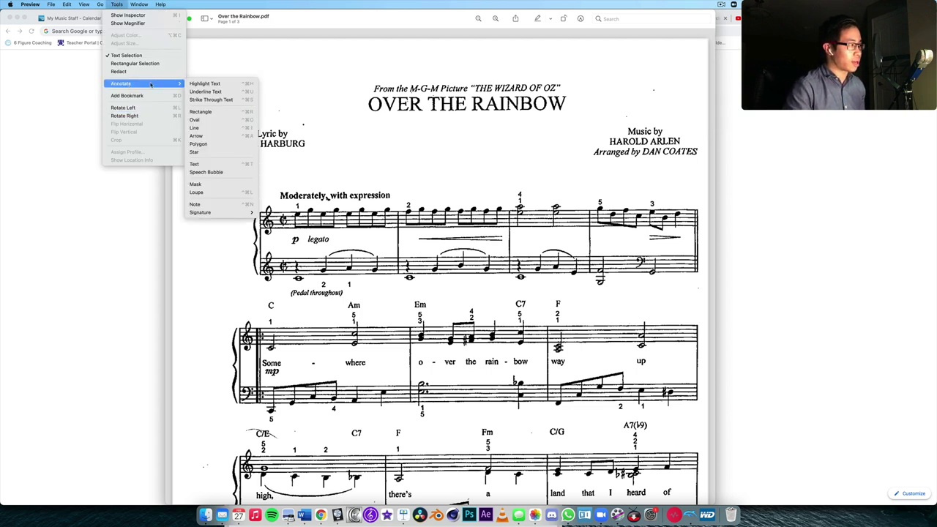
pyautogui.click(219, 164)
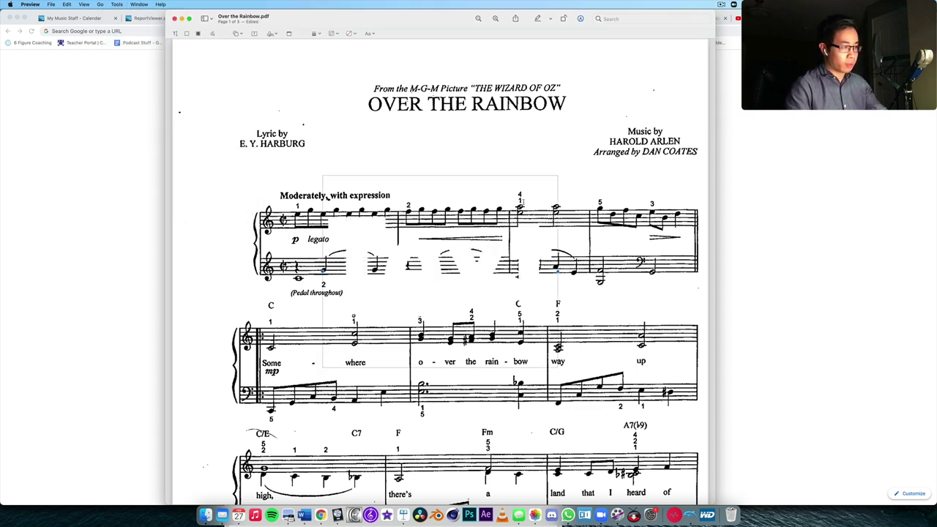
pyautogui.click(370, 34)
pyautogui.click(399, 52)
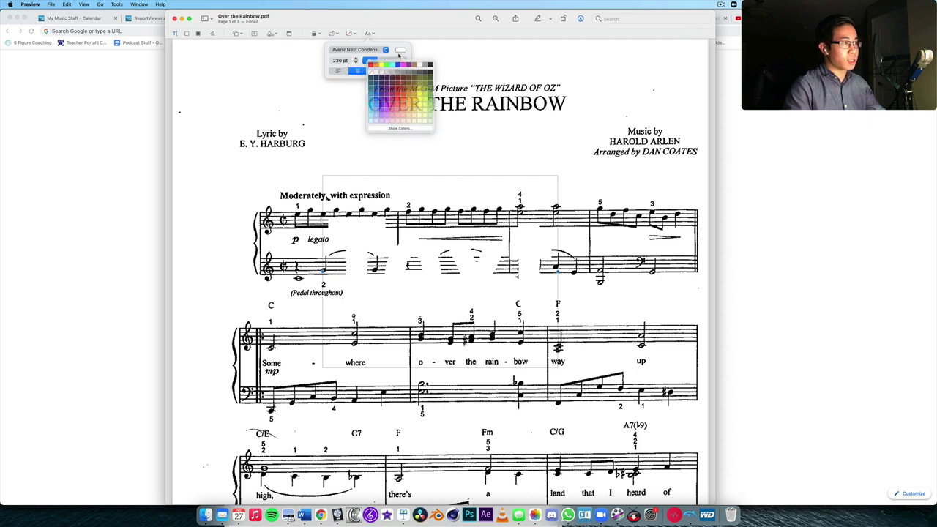
pyautogui.click(371, 64)
pyautogui.doubleClick(487, 238)
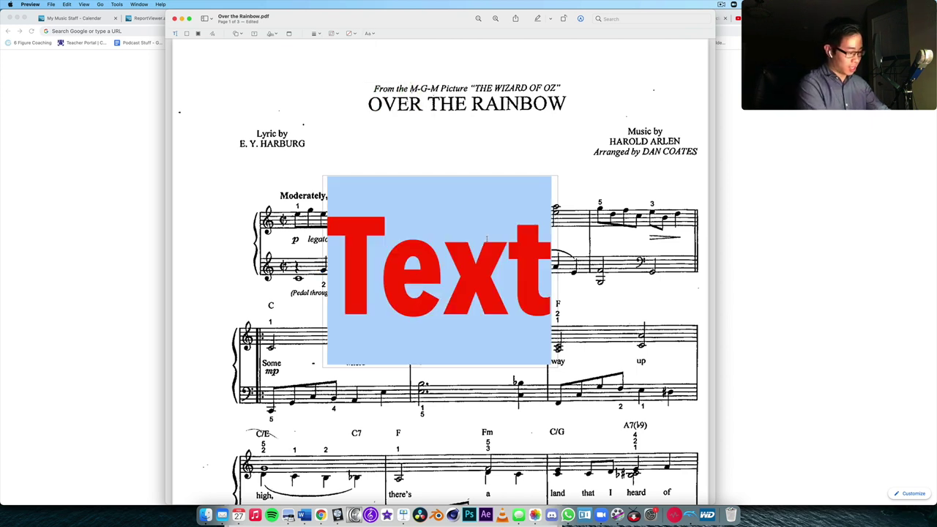
pyautogui.write('C Major')
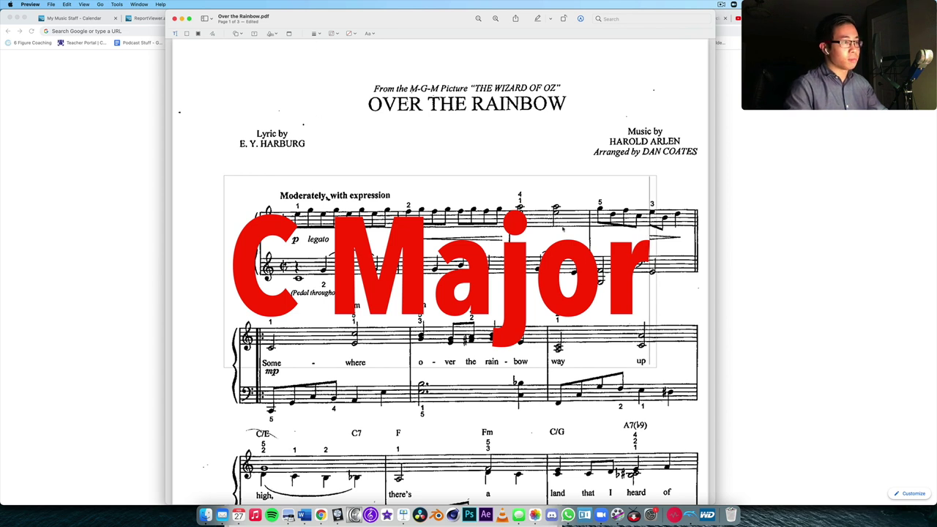
# Set the "C Major" annotation to 80 pt and place it centred beneath the song title
pyautogui.tripleClick(563, 229)
pyautogui.click(370, 34)
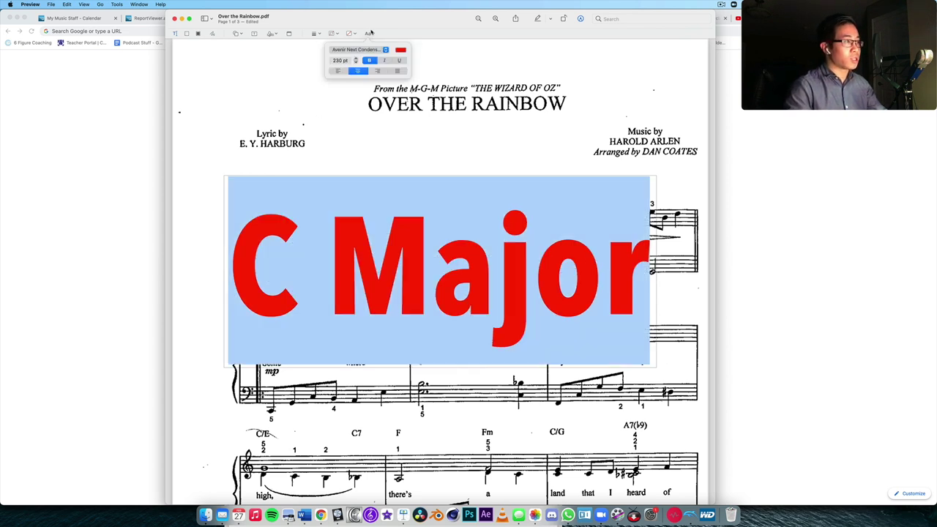
pyautogui.click(336, 61)
pyautogui.write('80')
pyautogui.press('Return')
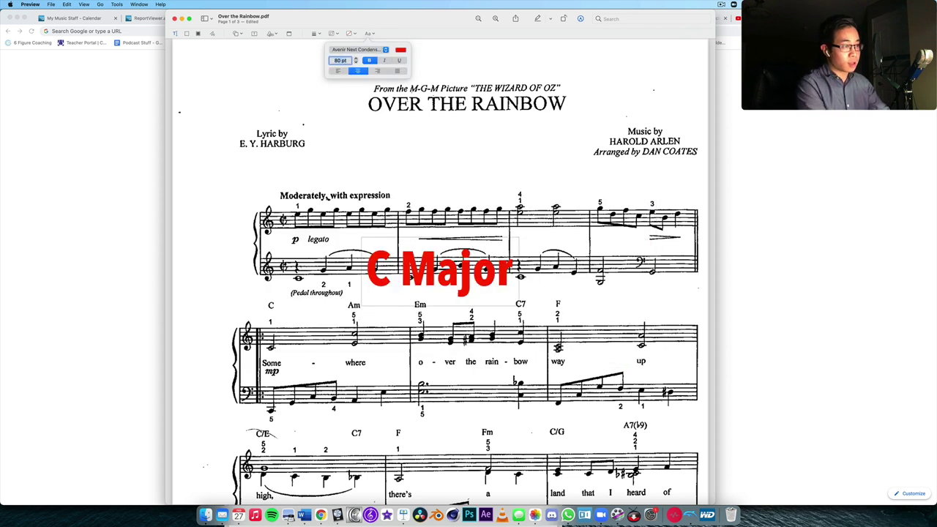
pyautogui.moveTo(470, 286); pyautogui.dragTo(496, 161)
pyautogui.click(456, 89)
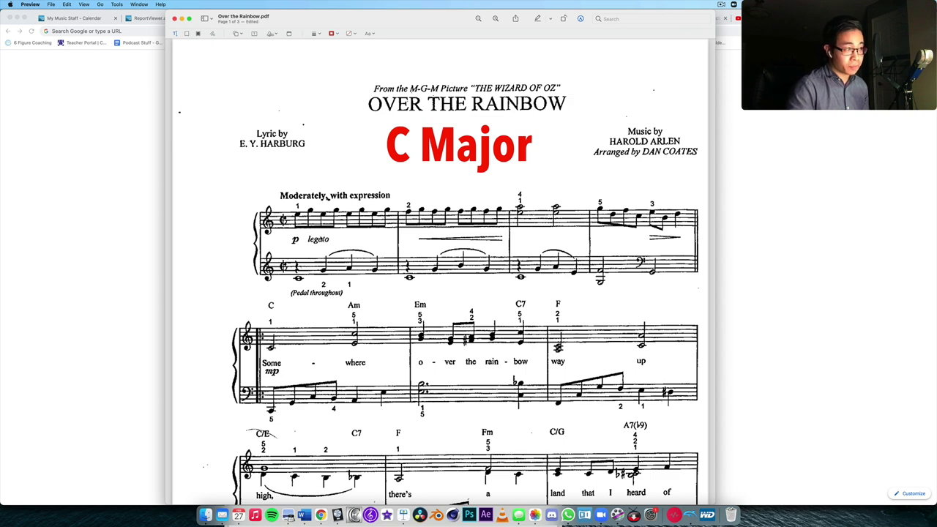
pyautogui.scroll(-3, 555, 258)
pyautogui.scroll(3, 551, 228)
pyautogui.scroll(1, 550, 227)
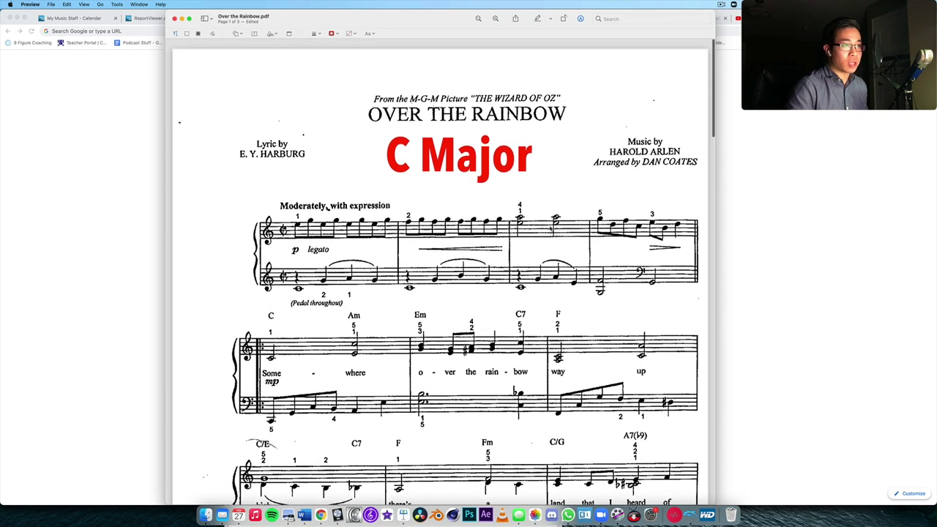
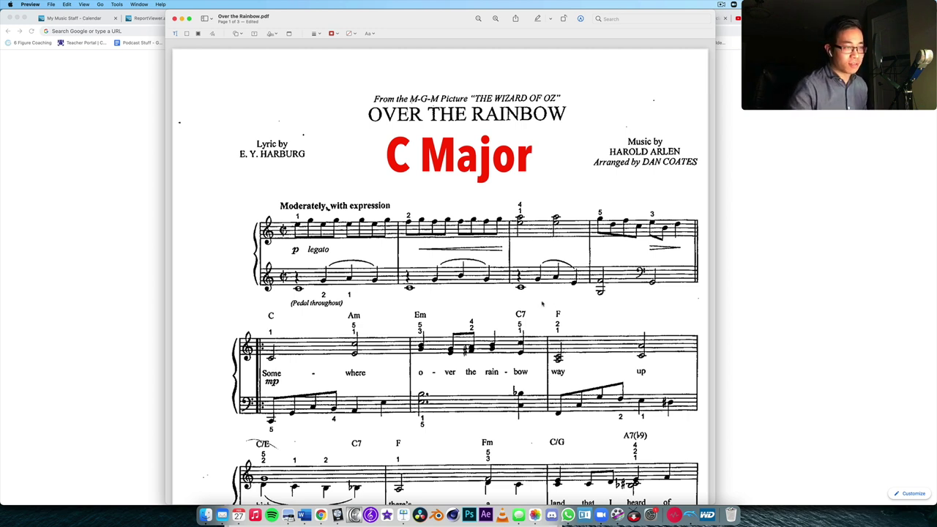
pyautogui.scroll(-3, 511, 306)
pyautogui.scroll(3, 273, 133)
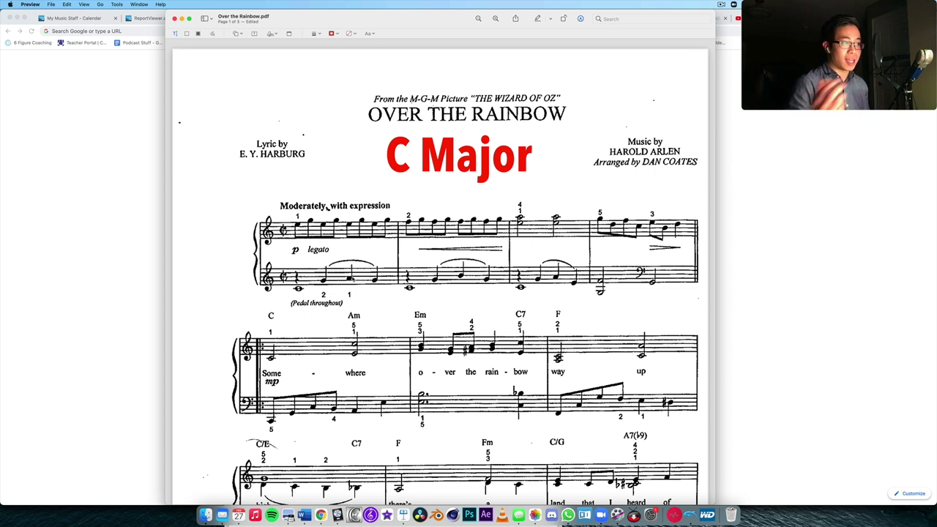
# Add a second red text annotation to the first page, without bold and with a font size of 40 pt
pyautogui.click(116, 5)
pyautogui.moveTo(163, 83)
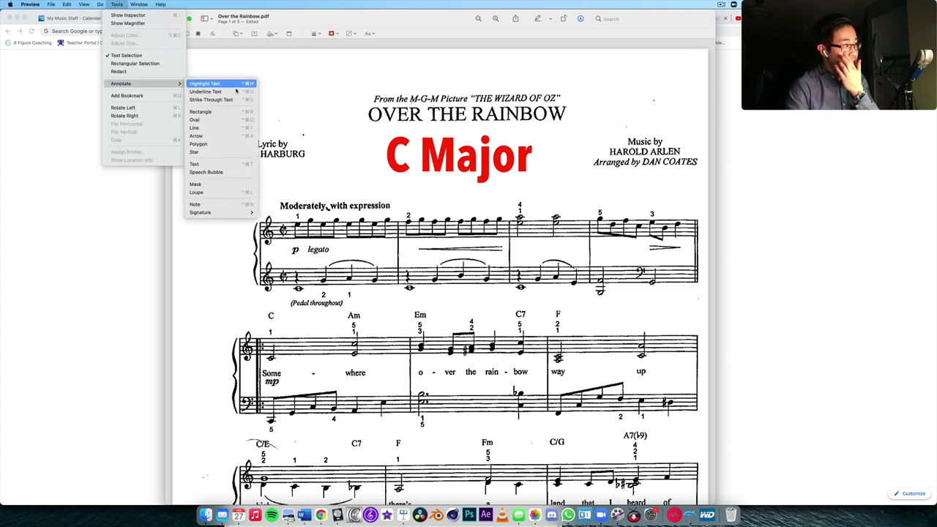
pyautogui.click(216, 164)
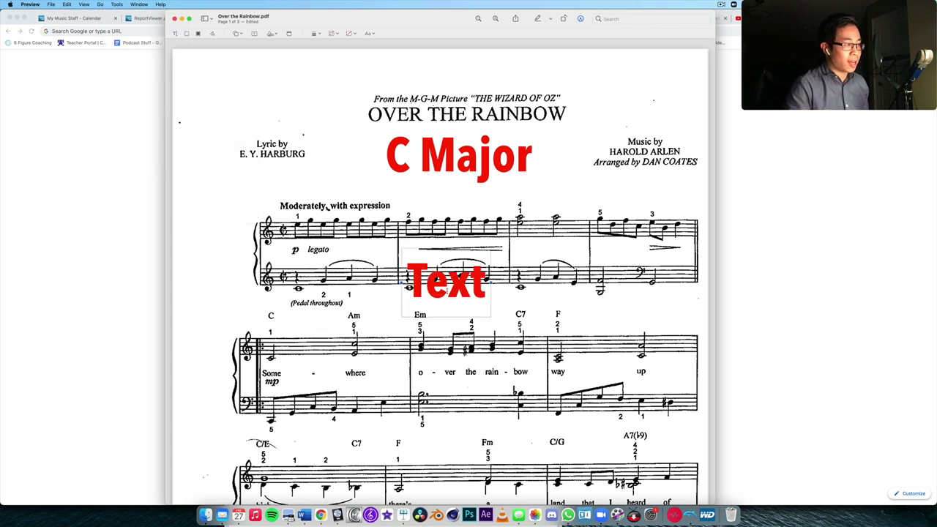
pyautogui.doubleClick(454, 287)
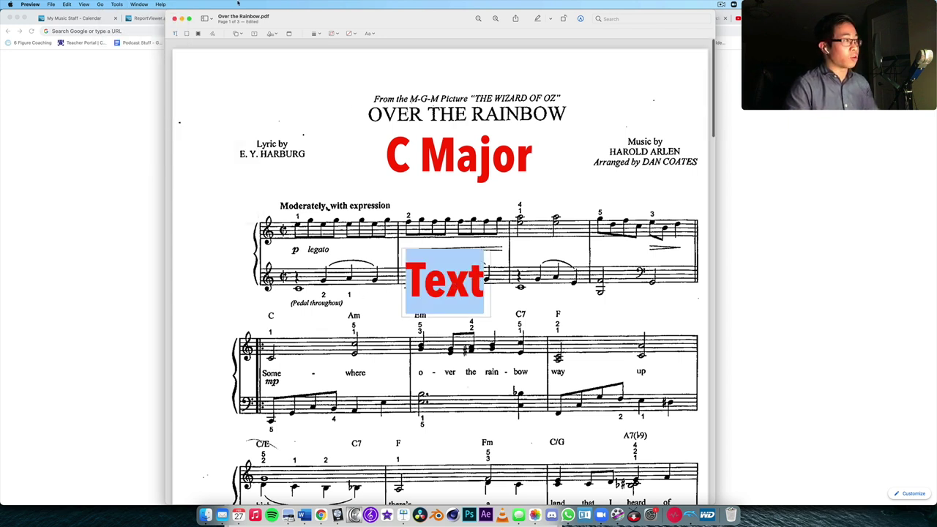
pyautogui.click(370, 33)
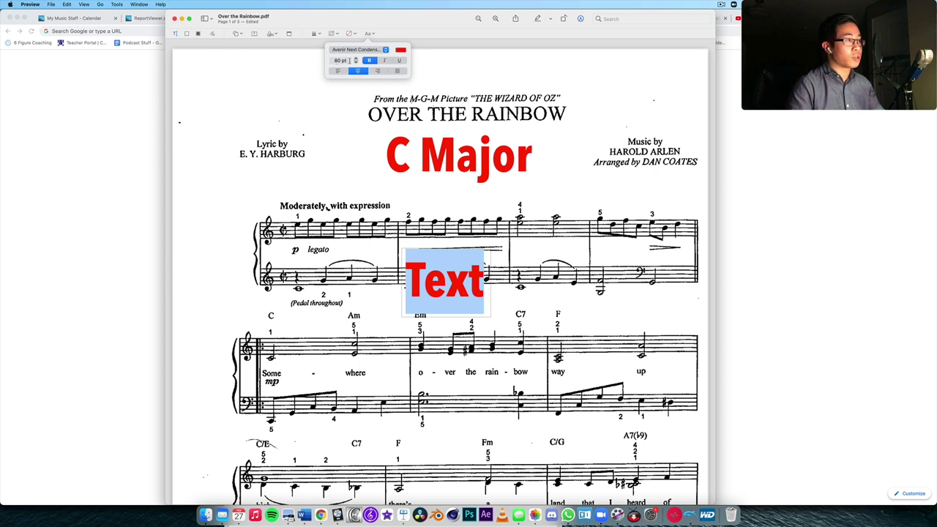
pyautogui.click(369, 60)
pyautogui.click(339, 60)
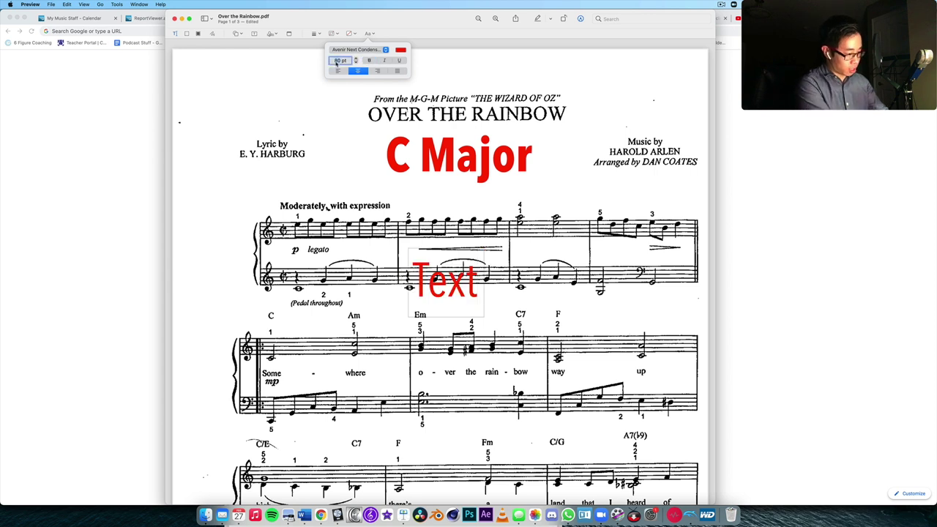
pyautogui.write('50')
pyautogui.press('Return')
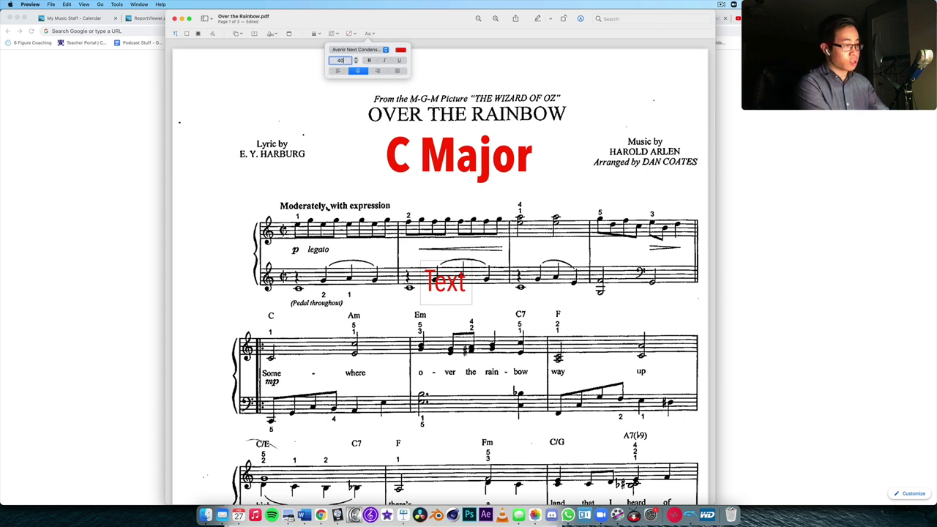
# Replace the new annotation's placeholder with the numeral "I" and place it beneath the first bass note of measure one
pyautogui.doubleClick(454, 283)
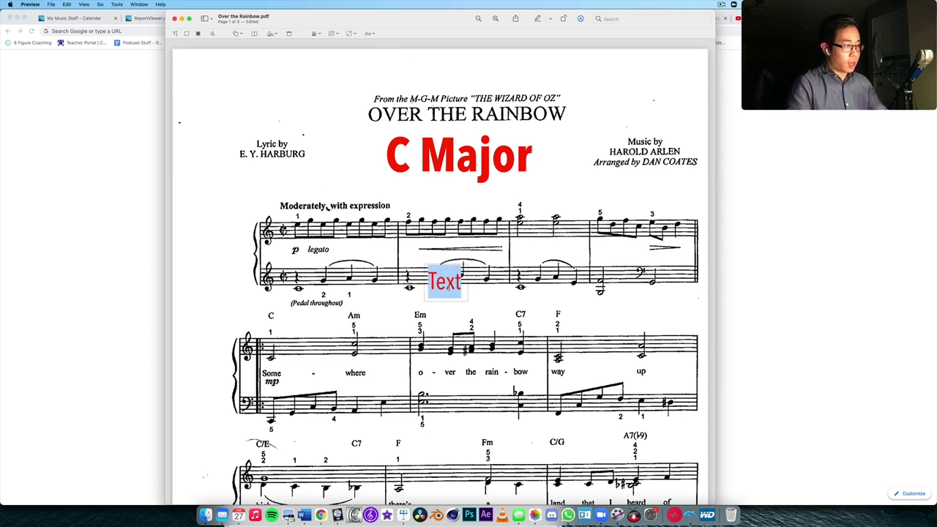
pyautogui.press('BackSpace')
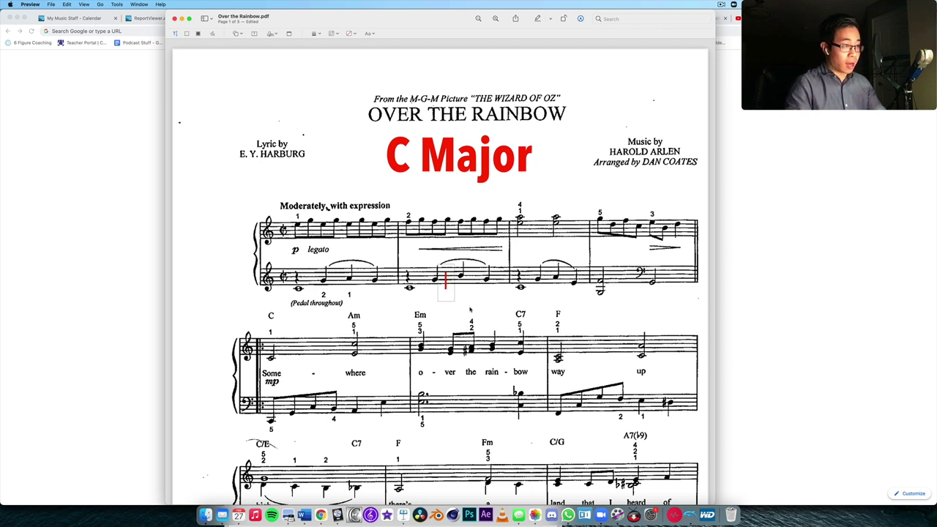
pyautogui.moveTo(446, 283); pyautogui.dragTo(298, 317)
pyautogui.click(298, 316)
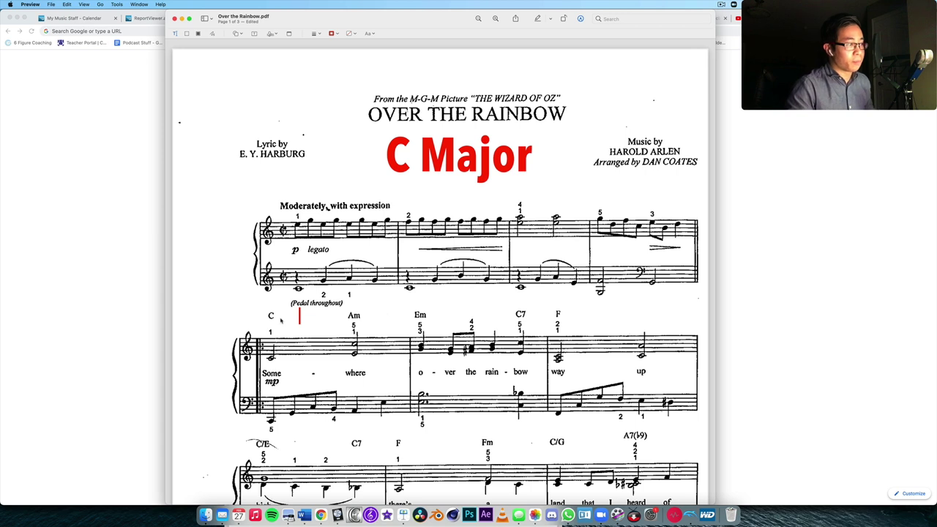
pyautogui.moveTo(299, 315); pyautogui.dragTo(298, 303)
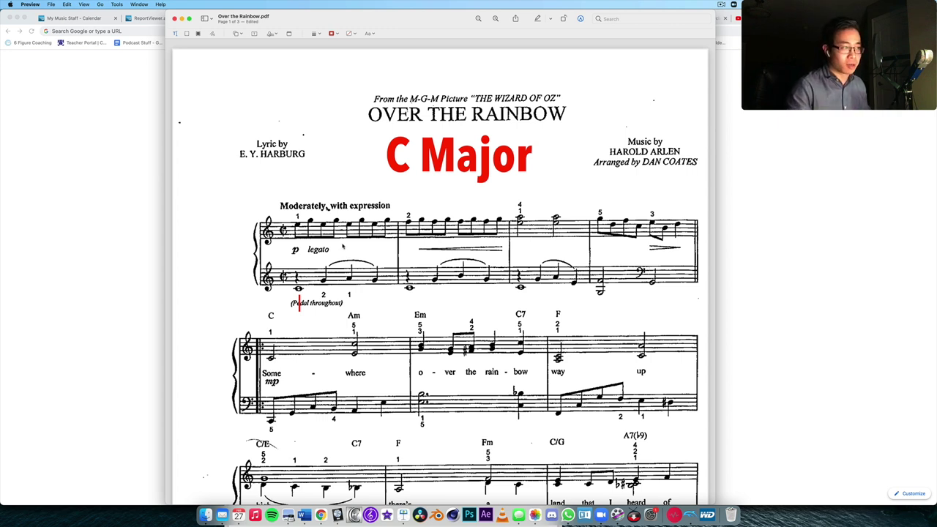
# Move the score window aside, switch to ChordieApp and arrange its window next to the opening measures of the score
pyautogui.scroll(-2, 373, 225)
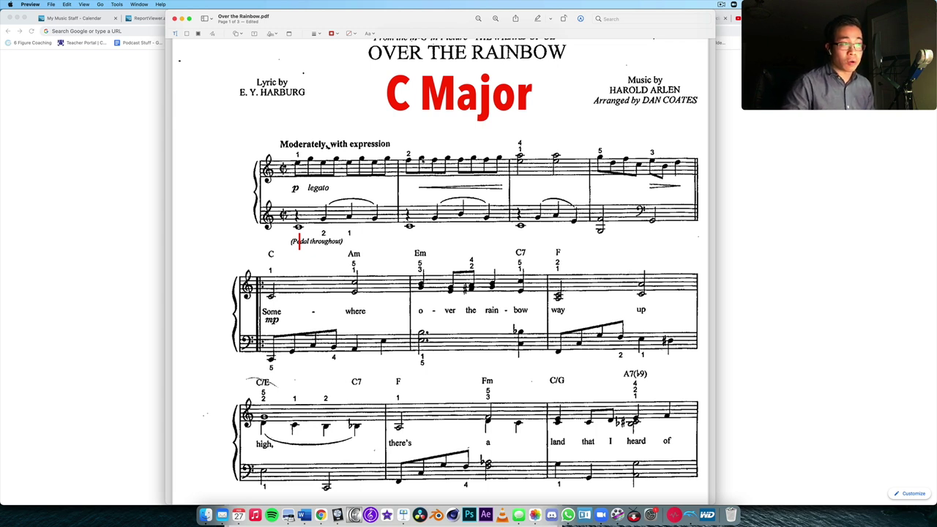
pyautogui.moveTo(395, 20); pyautogui.dragTo(246, 21)
pyautogui.click(354, 515)
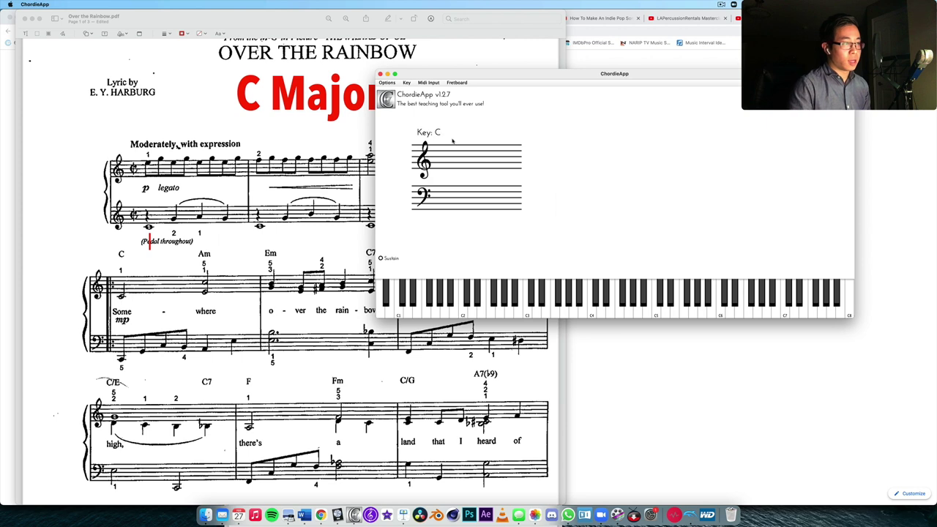
pyautogui.moveTo(476, 81); pyautogui.dragTo(544, 245)
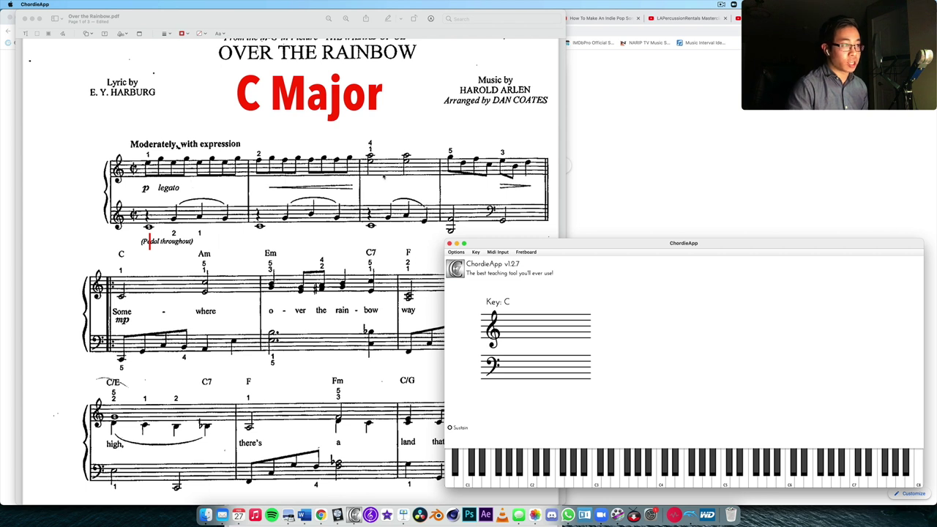
# Return to the score in Preview and duplicate the "I" label beneath measure two's first bass note, changing its text to "V7 (C pedal)"
pyautogui.click(139, 256)
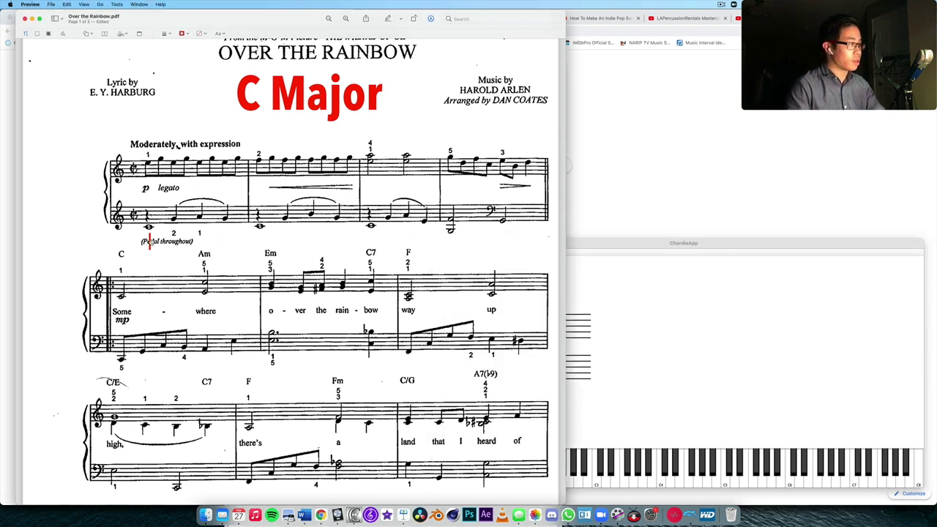
pyautogui.moveTo(156, 247)
pyautogui.mouseDown()
pyautogui.moveTo(295, 242)
pyautogui.moveTo(262, 243)
pyautogui.moveTo(259, 229)
pyautogui.mouseUp()
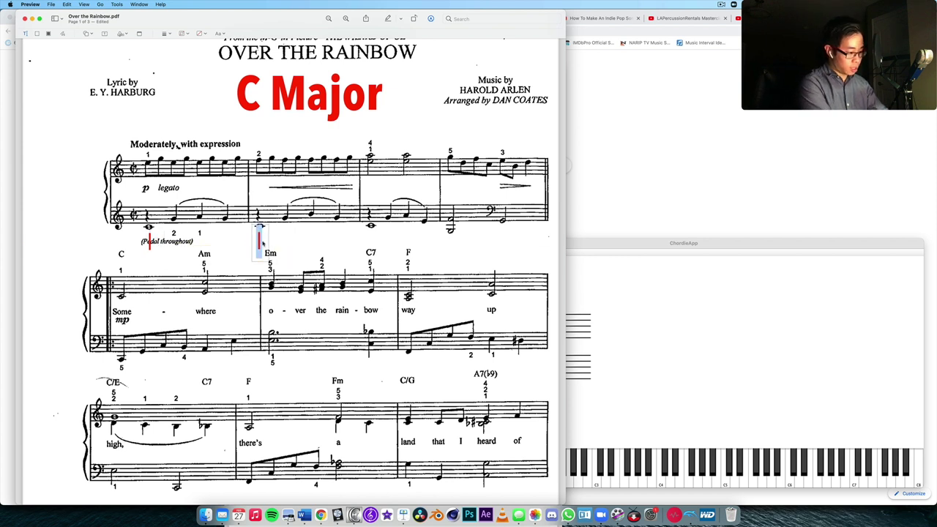
pyautogui.write('V7')
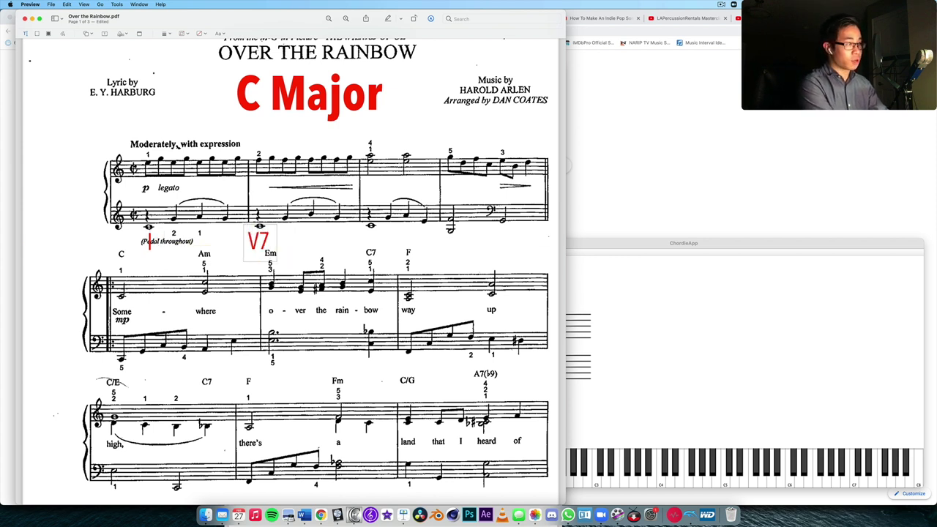
pyautogui.write(' (C pedal)')
pyautogui.click(406, 268)
pyautogui.moveTo(298, 237); pyautogui.dragTo(338, 238)
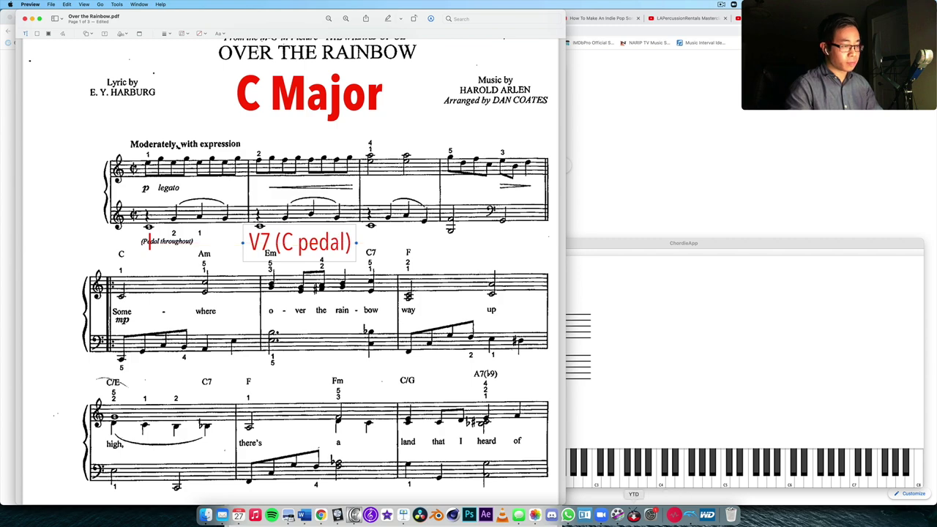
# Narrow the score window and arrange it beside ChordieApp so the full page width and the chord display are both visible
pyautogui.moveTo(565, 489); pyautogui.dragTo(483, 489)
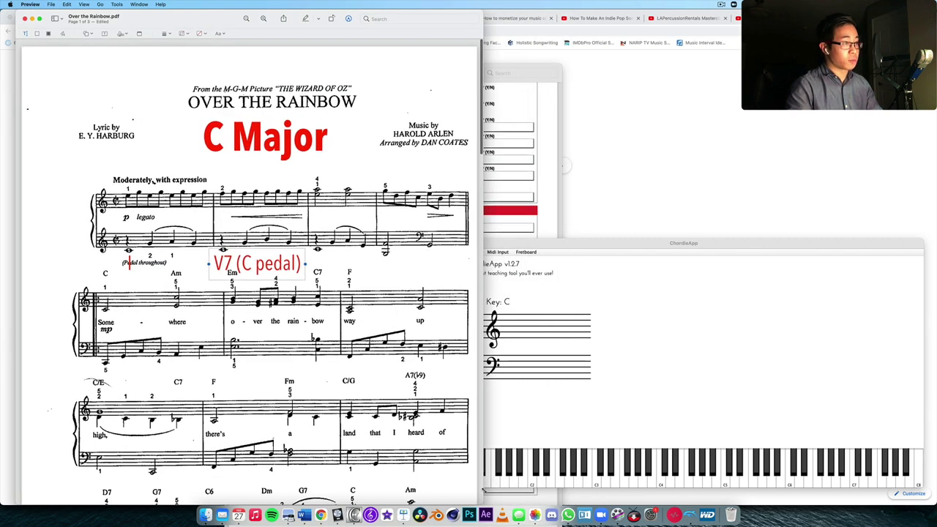
pyautogui.moveTo(223, 18); pyautogui.dragTo(254, 18)
pyautogui.moveTo(652, 250); pyautogui.dragTo(652, 258)
pyautogui.moveTo(150, 13)
pyautogui.mouseDown()
pyautogui.moveTo(120, 13)
pyautogui.moveTo(133, 13)
pyautogui.mouseUp()
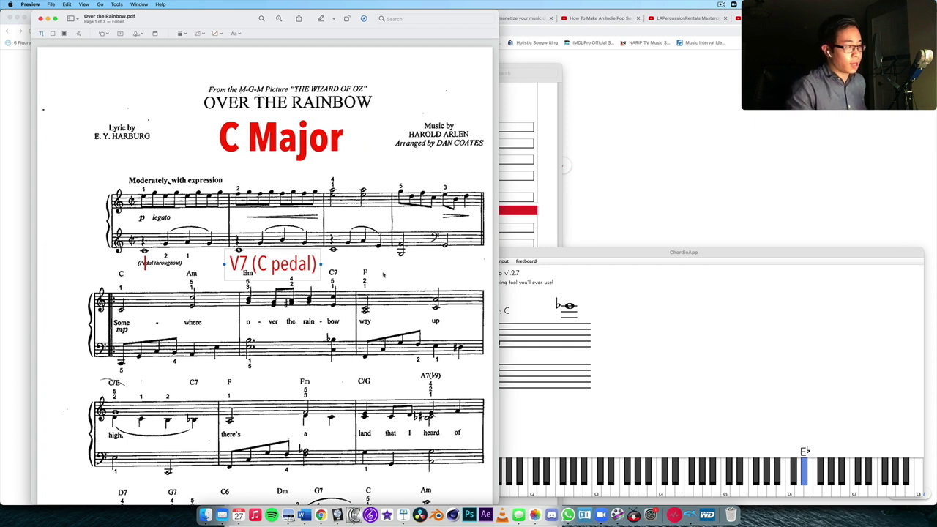
# Add an "I6" label beneath measure three's first bass note by duplicating the "V7 (C pedal)" label, and nudge that original label slightly left
pyautogui.click(302, 254)
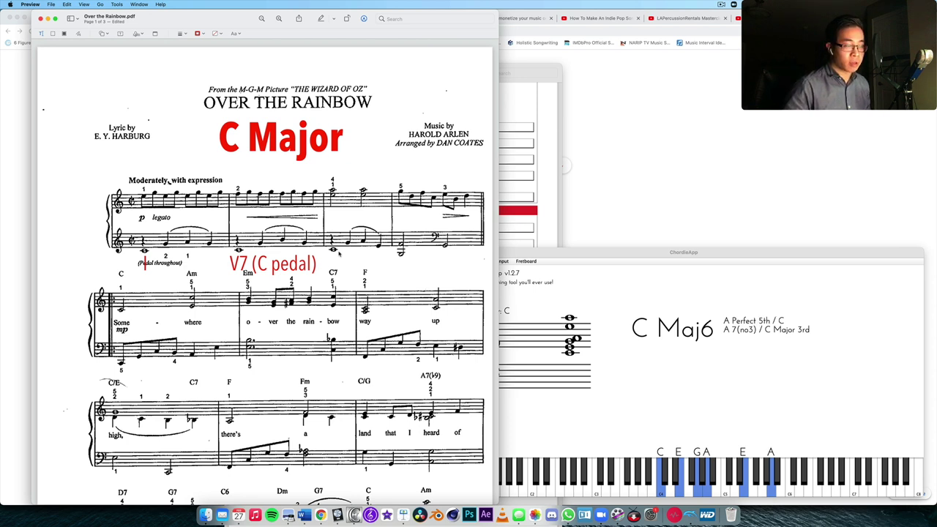
pyautogui.moveTo(250, 267); pyautogui.dragTo(338, 268)
pyautogui.doubleClick(366, 267)
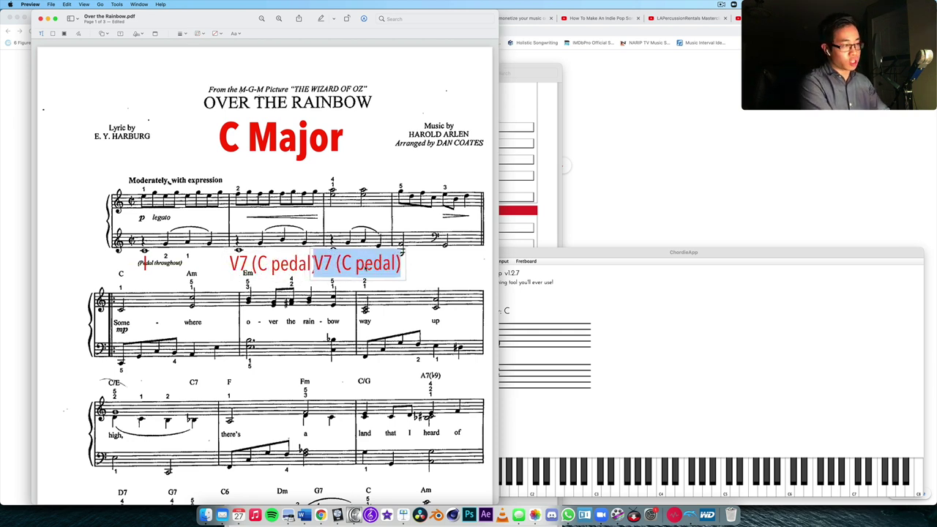
pyautogui.write('I6')
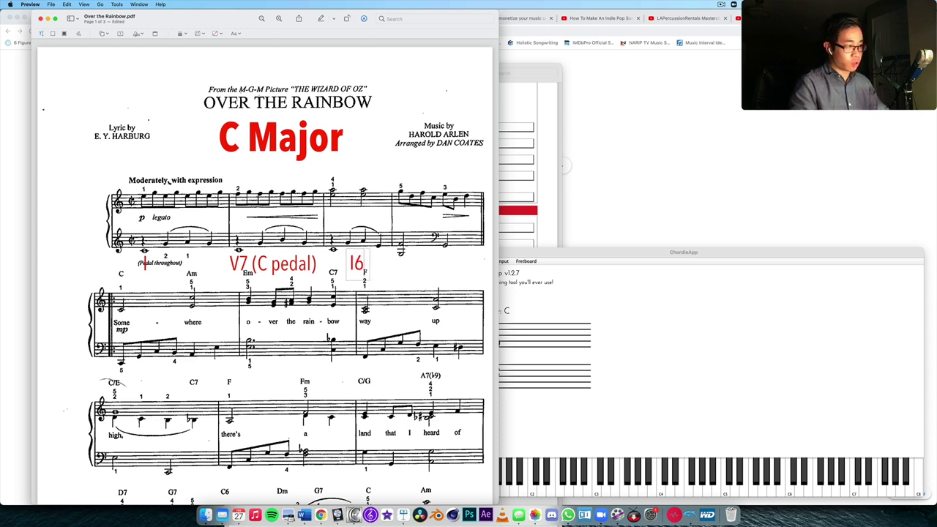
pyautogui.click(360, 265)
pyautogui.moveTo(360, 265); pyautogui.dragTo(335, 265)
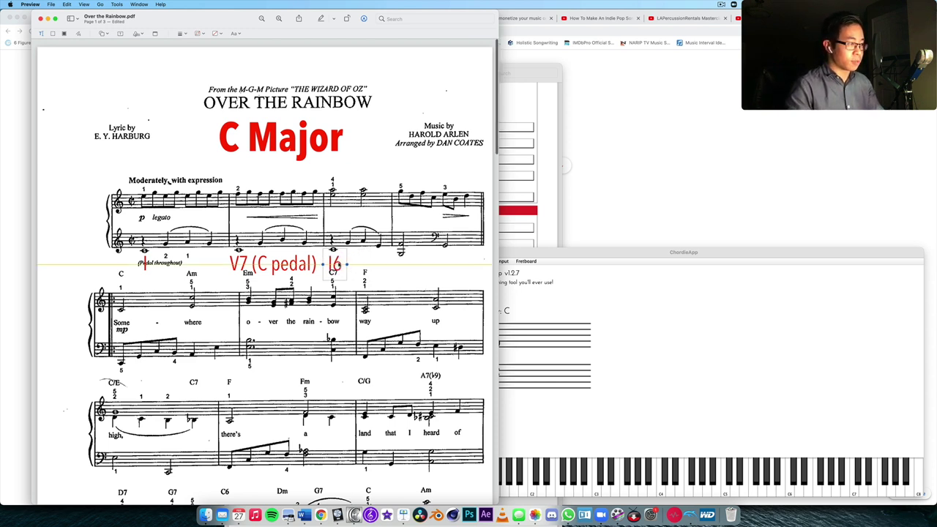
pyautogui.click(275, 265)
pyautogui.moveTo(275, 266); pyautogui.dragTo(273, 266)
pyautogui.click(385, 269)
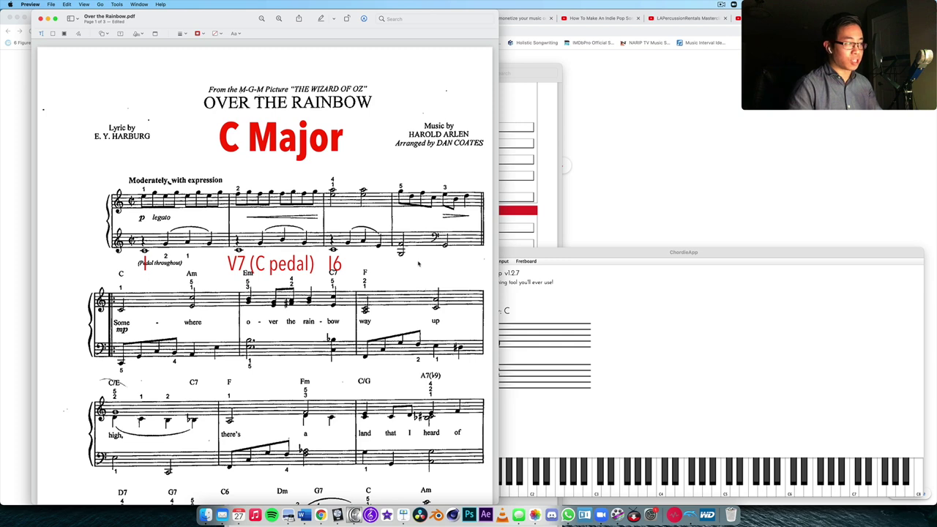
# Copy the "V7 (C pedal)" label beneath measure four's first bass note and shorten the copy to "V7"
pyautogui.scroll(-3, 210, 241)
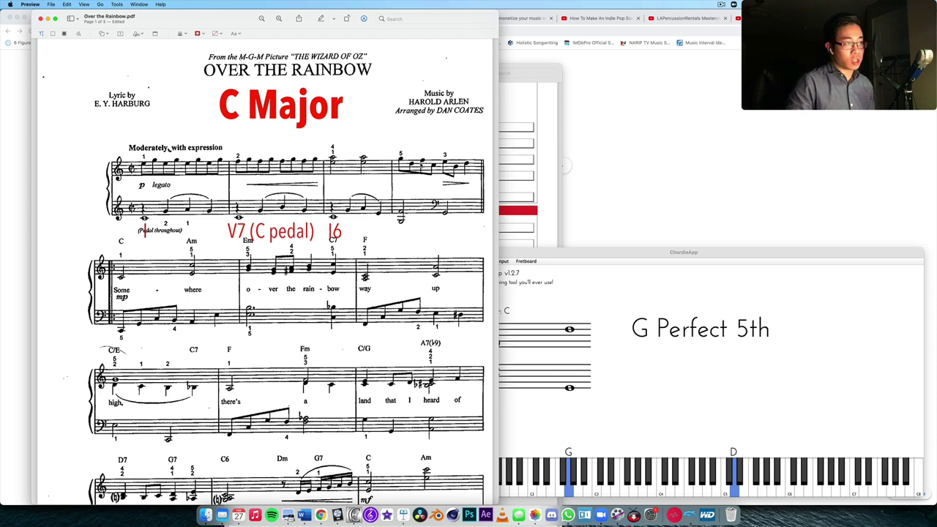
pyautogui.click(306, 232)
pyautogui.press('super+c')
pyautogui.press('super+v')
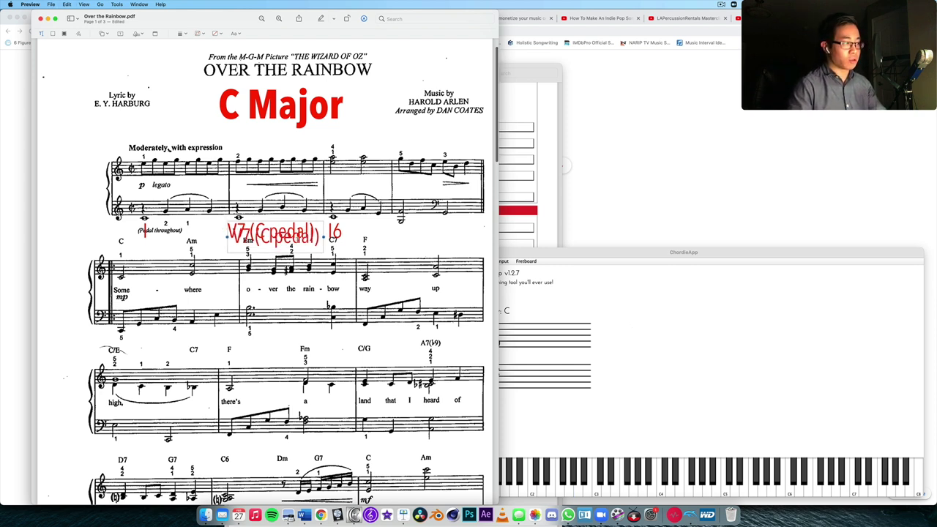
pyautogui.moveTo(275, 231)
pyautogui.mouseDown()
pyautogui.moveTo(442, 232)
pyautogui.moveTo(403, 233)
pyautogui.mouseUp()
pyautogui.press('BackSpace')
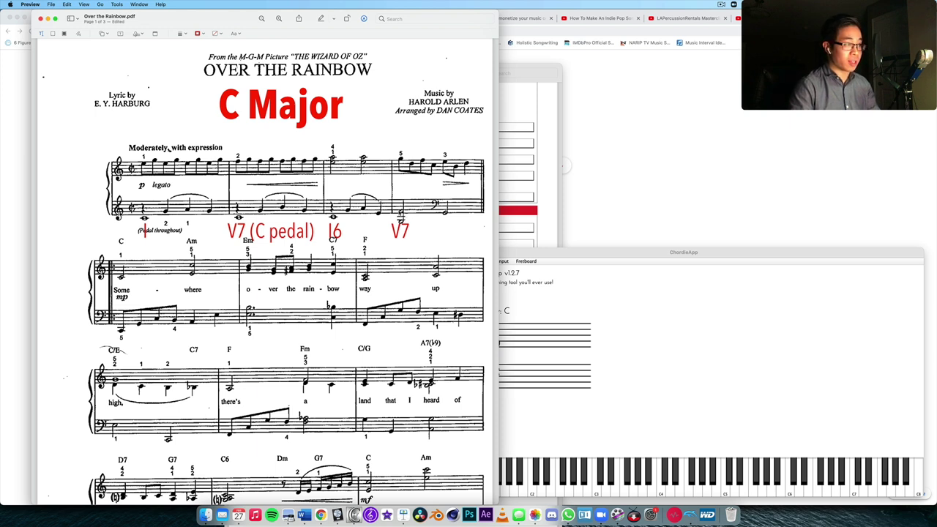
# Add a duplicated label reading "I" beneath the first bass note of the second system, at the word "Some"
pyautogui.scroll(-5, 297, 276)
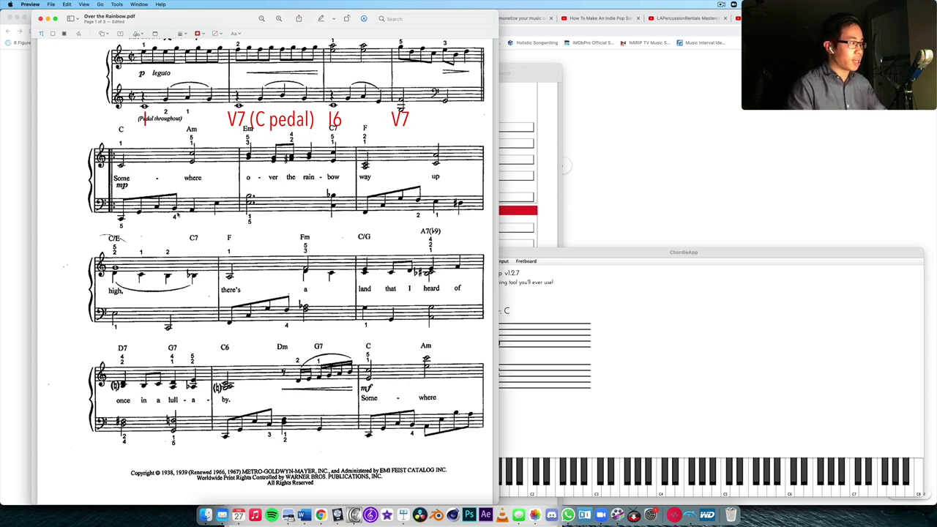
pyautogui.moveTo(270, 118)
pyautogui.mouseDown()
pyautogui.moveTo(178, 241)
pyautogui.moveTo(145, 232)
pyautogui.mouseUp()
pyautogui.press('BackSpace')
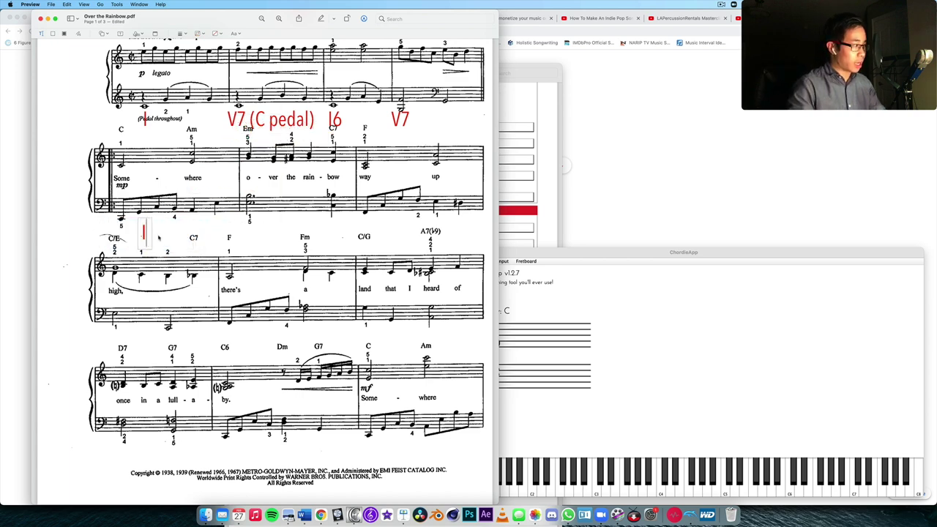
pyautogui.scroll(-3, 140, 228)
pyautogui.scroll(3, 140, 229)
pyautogui.moveTo(140, 228); pyautogui.dragTo(121, 228)
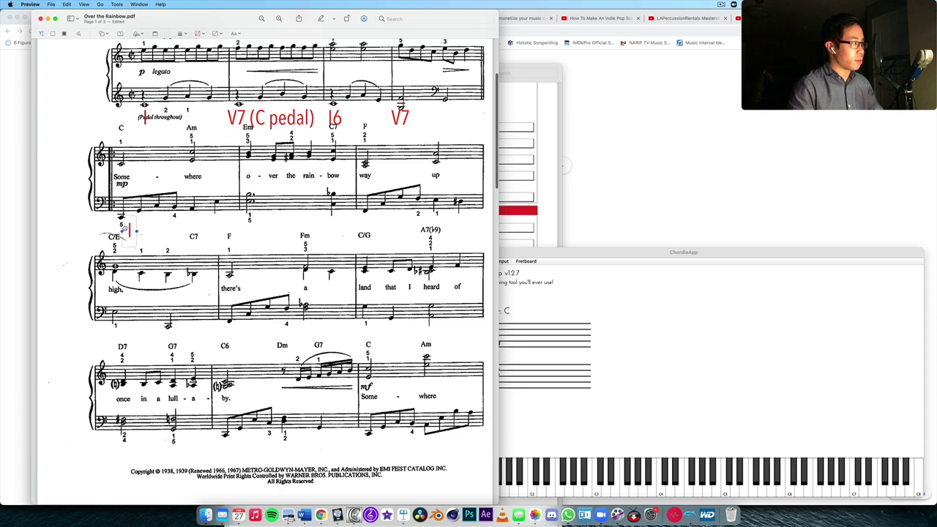
pyautogui.click(155, 225)
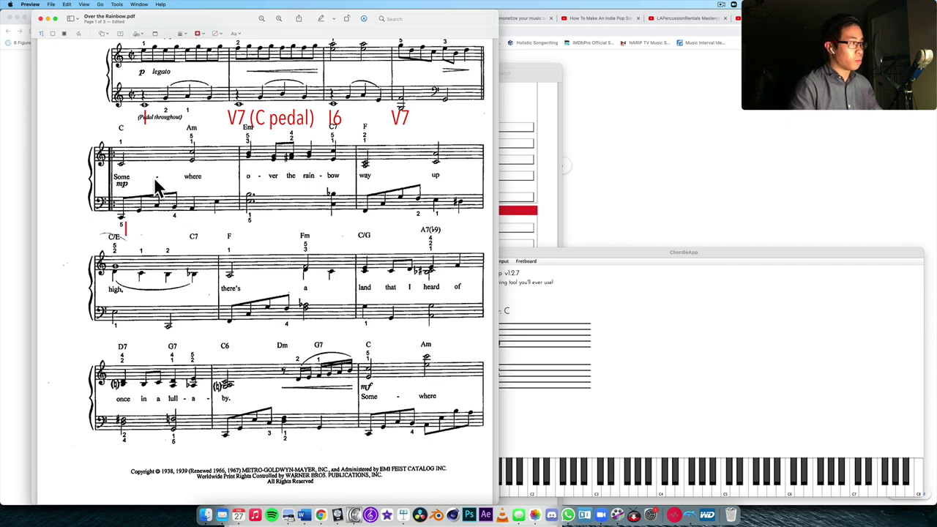
# Duplicate the second system's "I" label beneath the Am chord at "where" and change its text to "vi"
pyautogui.scroll(2, 161, 194)
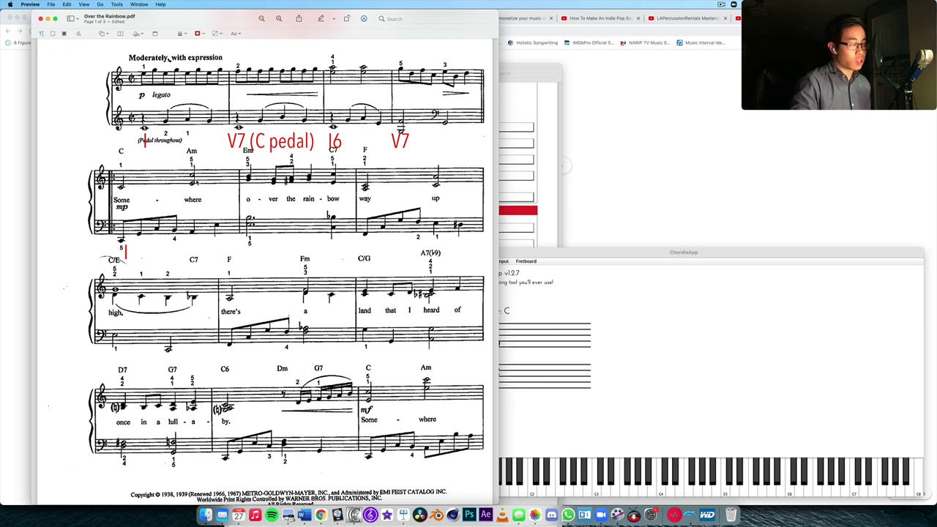
pyautogui.click(129, 253)
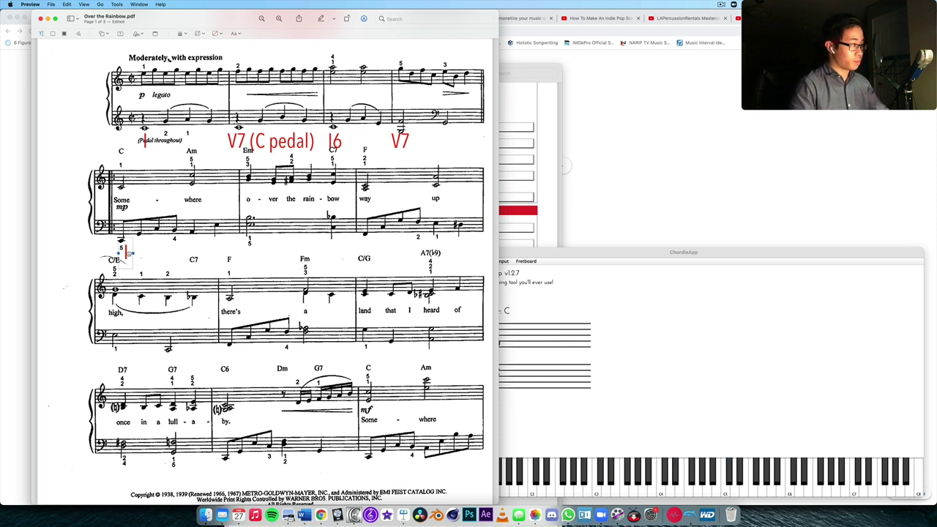
pyautogui.moveTo(131, 255); pyautogui.dragTo(194, 249)
pyautogui.write('vi')
# Move the second system's "I" and "vi" labels slightly up, closer to the bass staff
pyautogui.click(126, 254)
pyautogui.moveTo(126, 254); pyautogui.dragTo(126, 246)
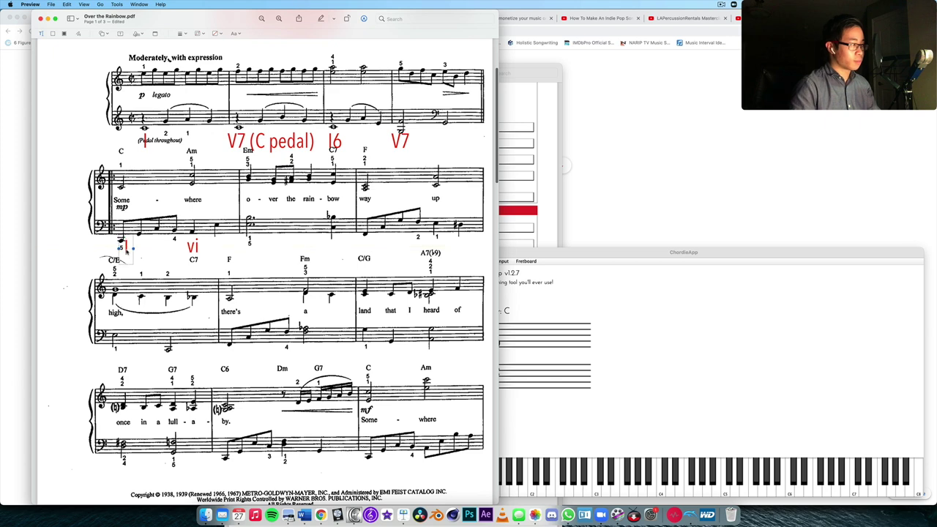
pyautogui.press('super+a')
pyautogui.click(189, 253)
pyautogui.click(193, 247)
pyautogui.moveTo(193, 246); pyautogui.dragTo(193, 244)
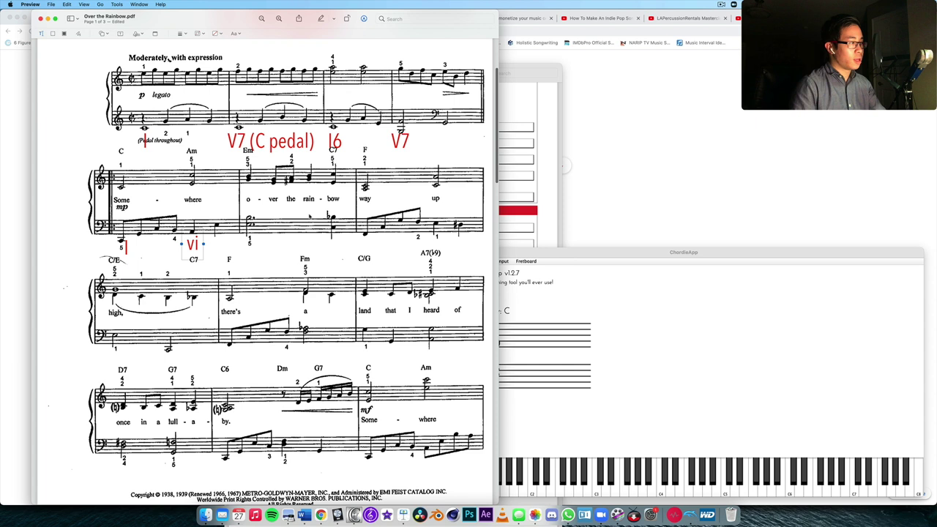
pyautogui.click(263, 251)
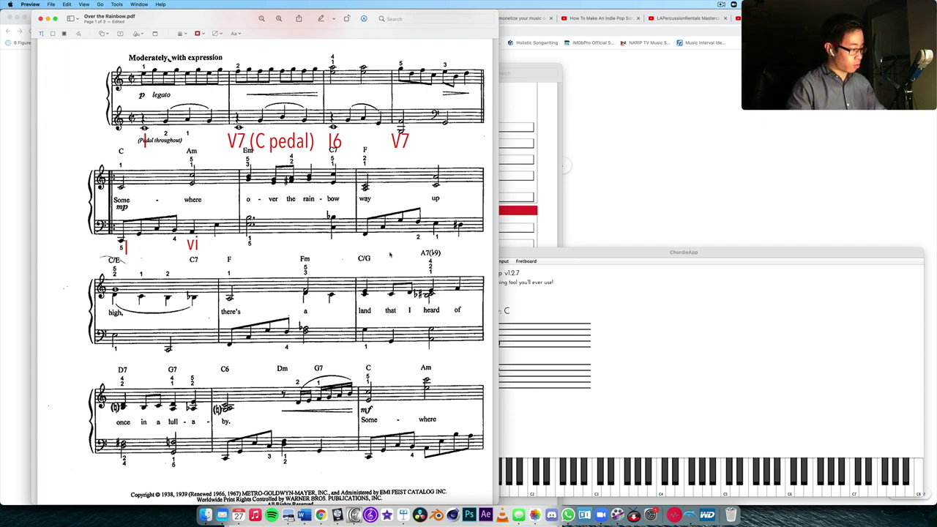
# Duplicate the "I" label as "iii" and place it beneath the Em chord's bass notes in the second system
pyautogui.click(136, 262)
pyautogui.moveTo(135, 262)
pyautogui.mouseDown()
pyautogui.moveTo(252, 248)
pyautogui.moveTo(253, 275)
pyautogui.moveTo(258, 260)
pyautogui.mouseUp()
pyautogui.write('iii')
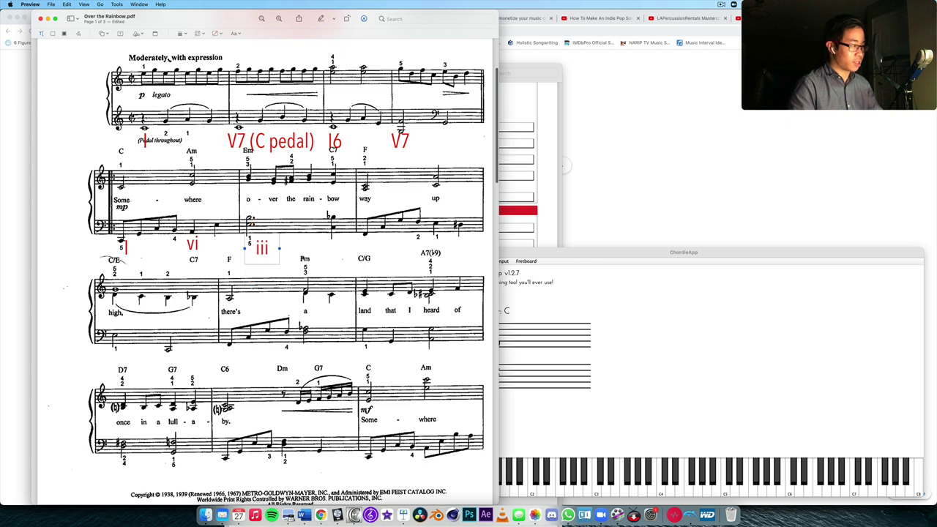
pyautogui.moveTo(269, 251); pyautogui.dragTo(257, 251)
pyautogui.click(261, 253)
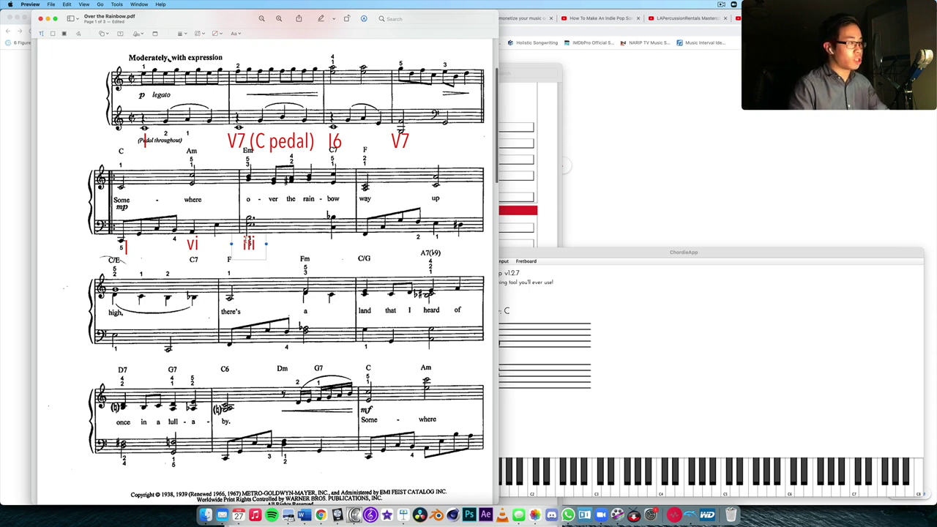
# Duplicate the "I" label beneath the second system's C7 chord, change its text to "V7/IV" and align it with the neighbouring numerals
pyautogui.moveTo(127, 248)
pyautogui.mouseDown()
pyautogui.moveTo(346, 261)
pyautogui.moveTo(335, 250)
pyautogui.mouseUp()
pyautogui.doubleClick(330, 249)
pyautogui.write('V7')
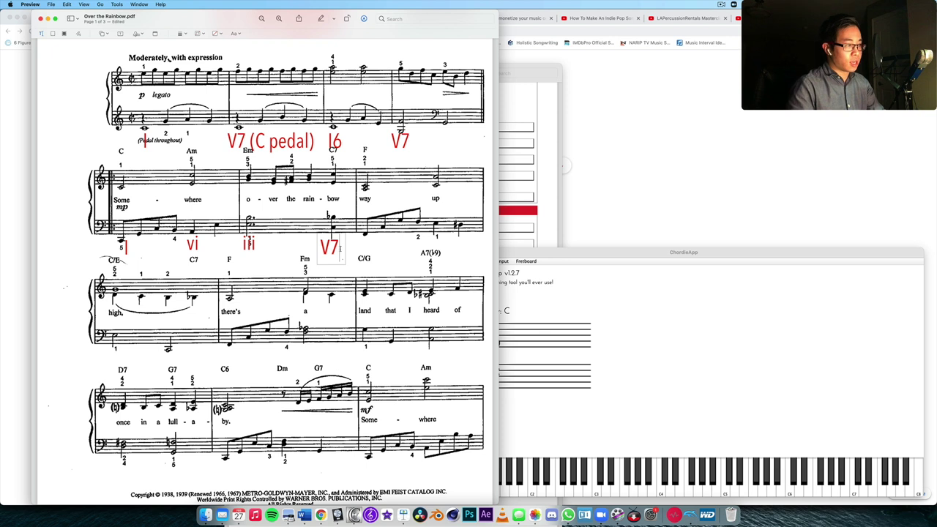
pyautogui.write('/IV')
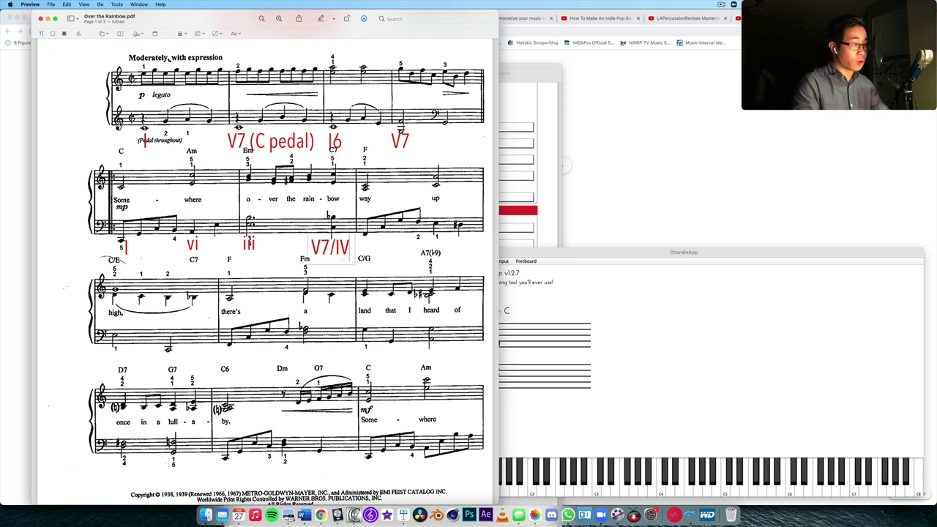
pyautogui.moveTo(333, 247); pyautogui.dragTo(333, 244)
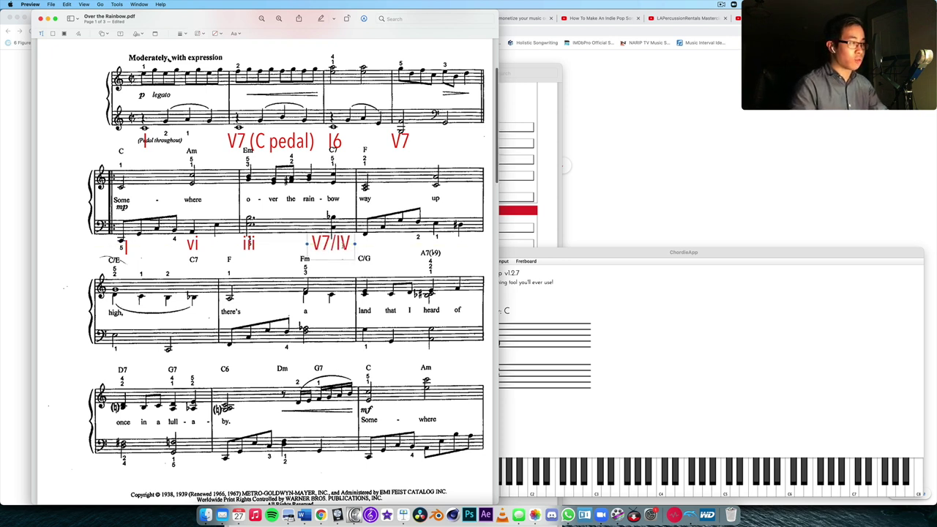
# Paste another "I" label, place it beneath the F chord at "way" and change its text to "IV"
pyautogui.press('super+v')
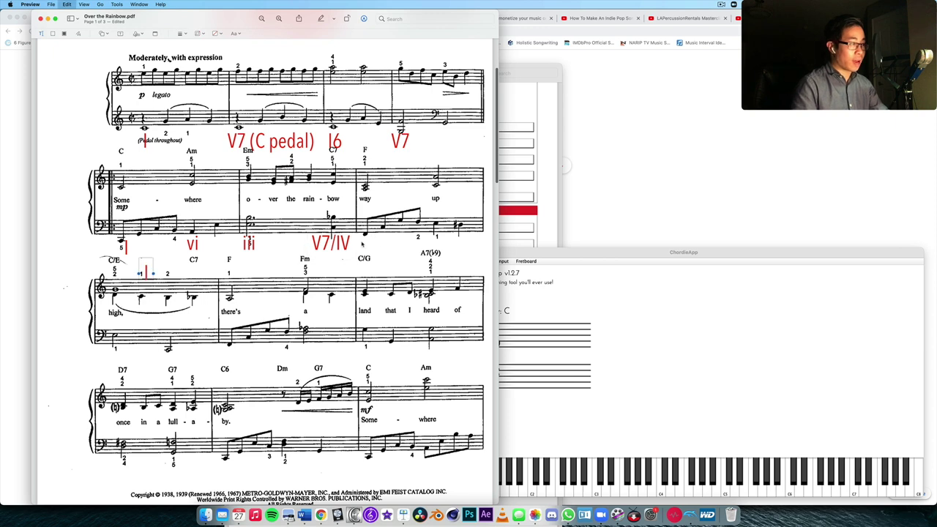
pyautogui.moveTo(146, 273)
pyautogui.mouseDown()
pyautogui.moveTo(330, 260)
pyautogui.moveTo(366, 243)
pyautogui.mouseUp()
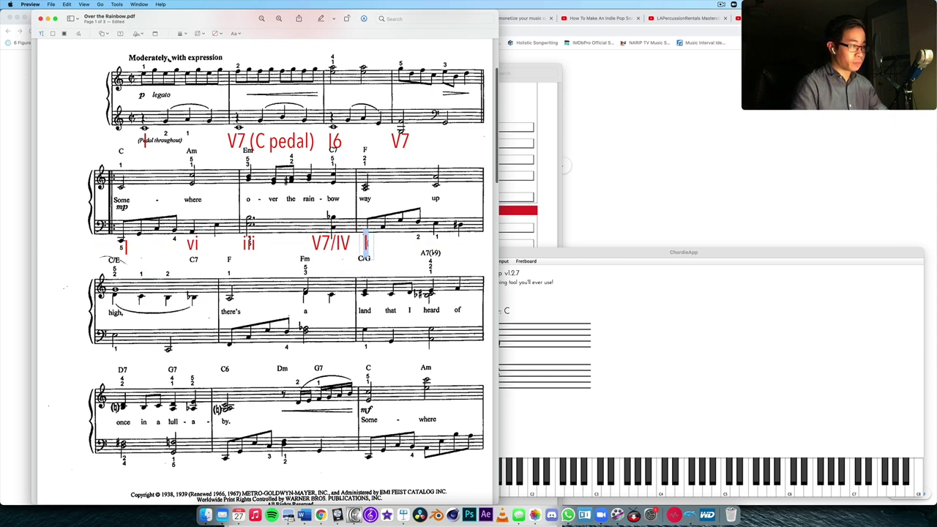
pyautogui.write('IV')
pyautogui.click(393, 174)
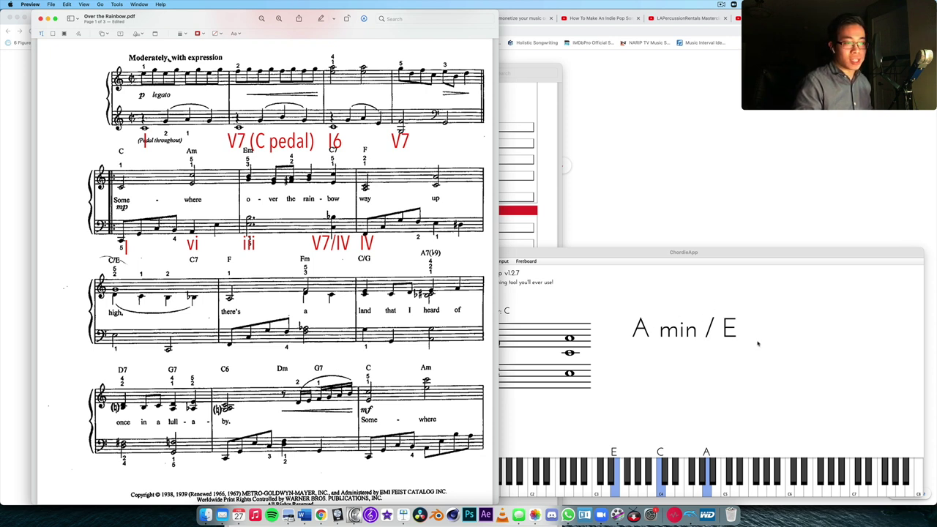
# Paste another "I" label, place it beneath the chord at "up" and change its text to "vi6/4"
pyautogui.press('super+v')
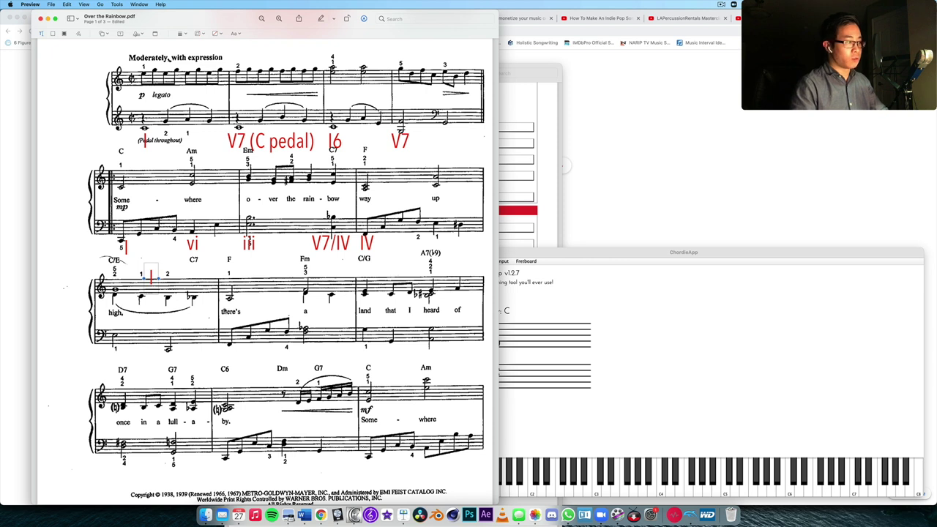
pyautogui.moveTo(150, 278); pyautogui.dragTo(442, 247)
pyautogui.write('V')
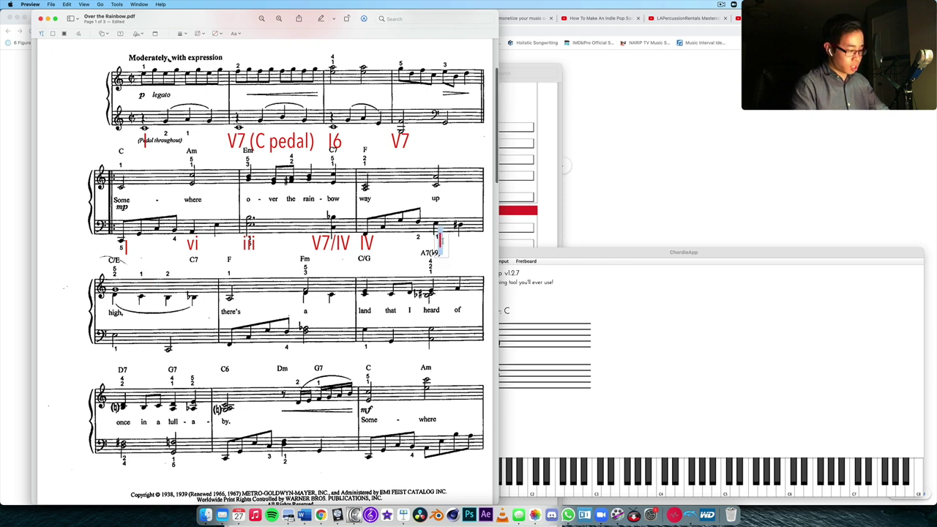
pyautogui.write('i')
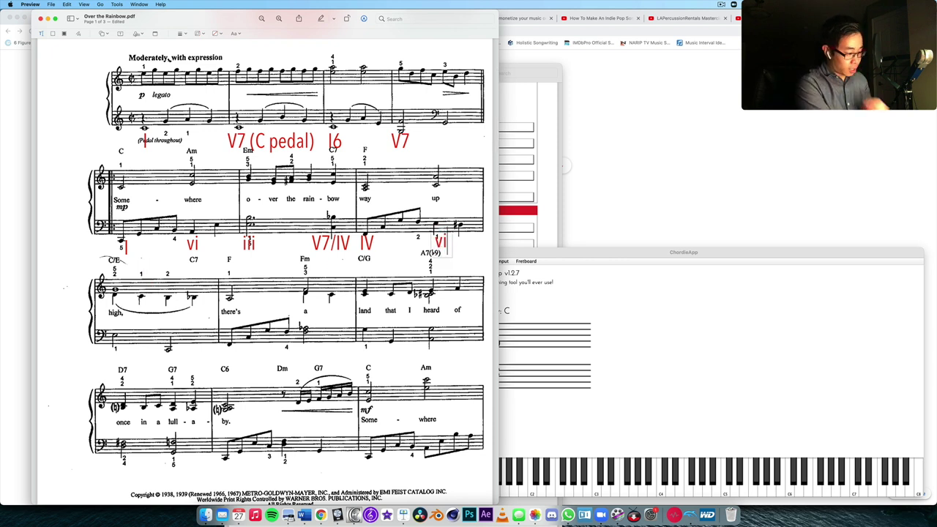
pyautogui.write('6/4')
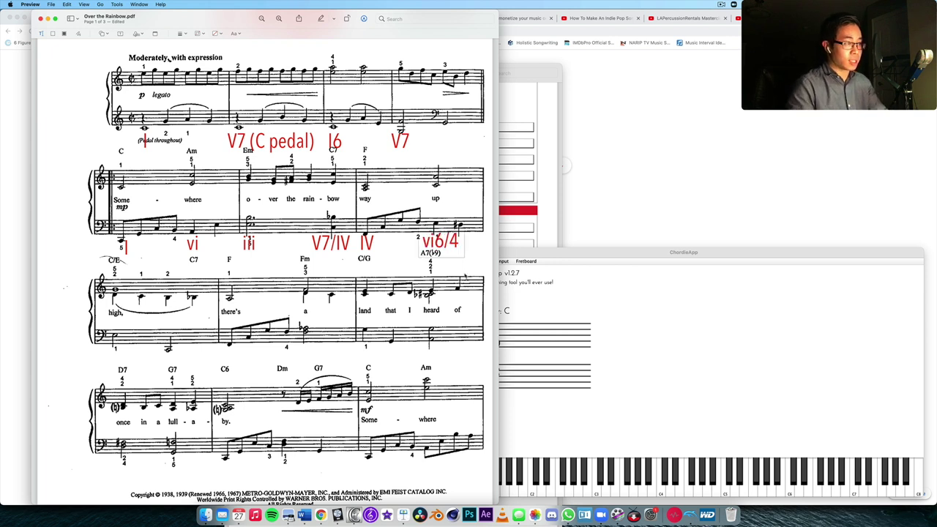
# Paste another "I" label, place it beneath the C/E chord at "high" and change its text to "I6"
pyautogui.click(462, 259)
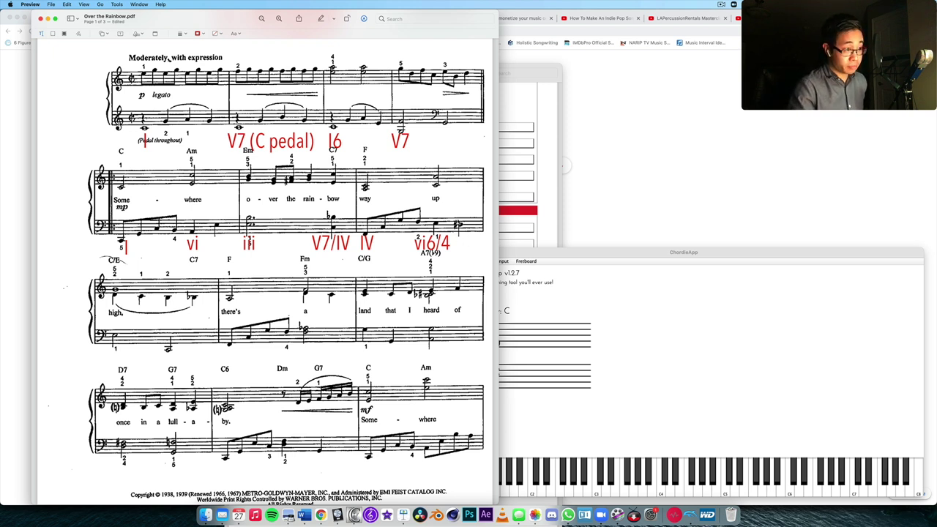
pyautogui.scroll(-2, 459, 234)
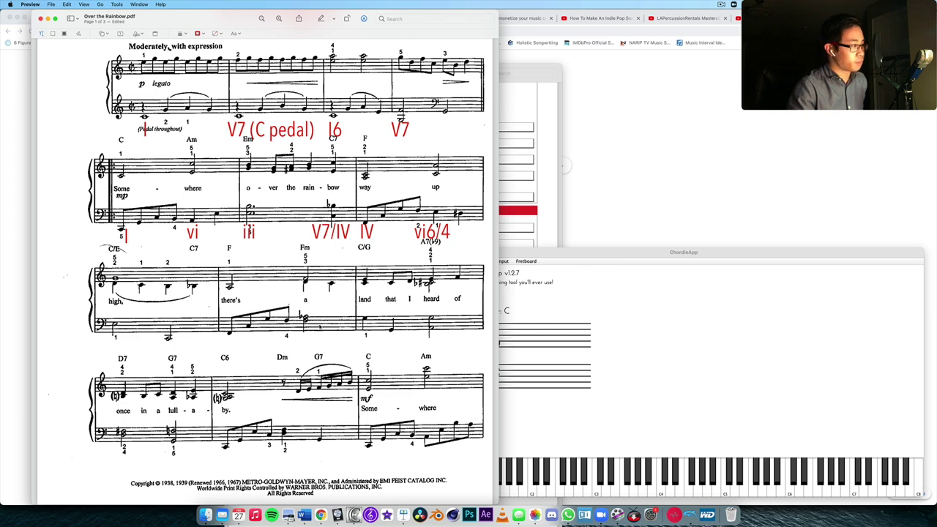
pyautogui.scroll(-2, 320, 327)
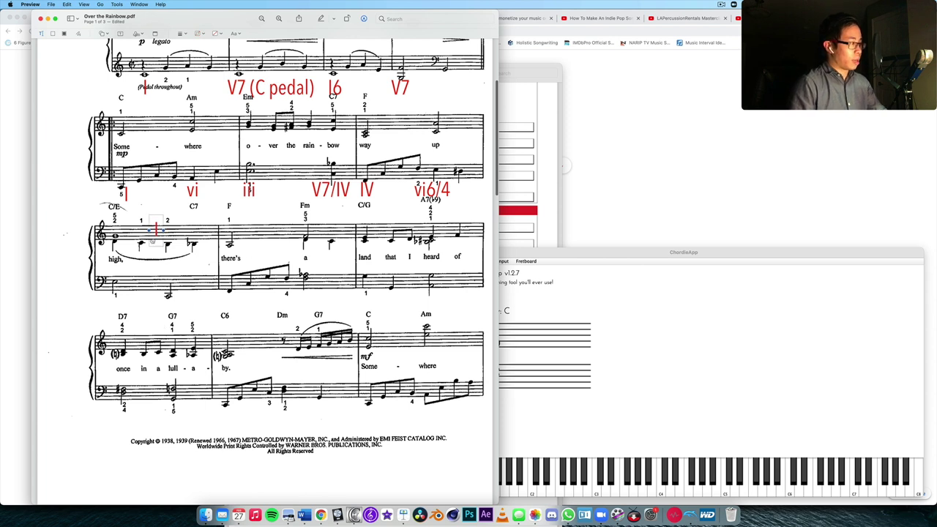
pyautogui.click(111, 305)
pyautogui.write('I6')
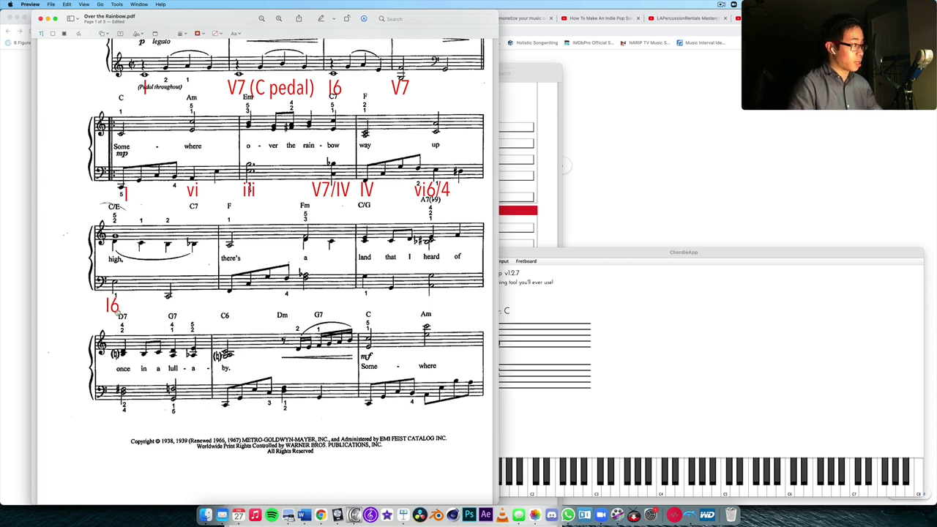
pyautogui.moveTo(110, 306); pyautogui.dragTo(115, 306)
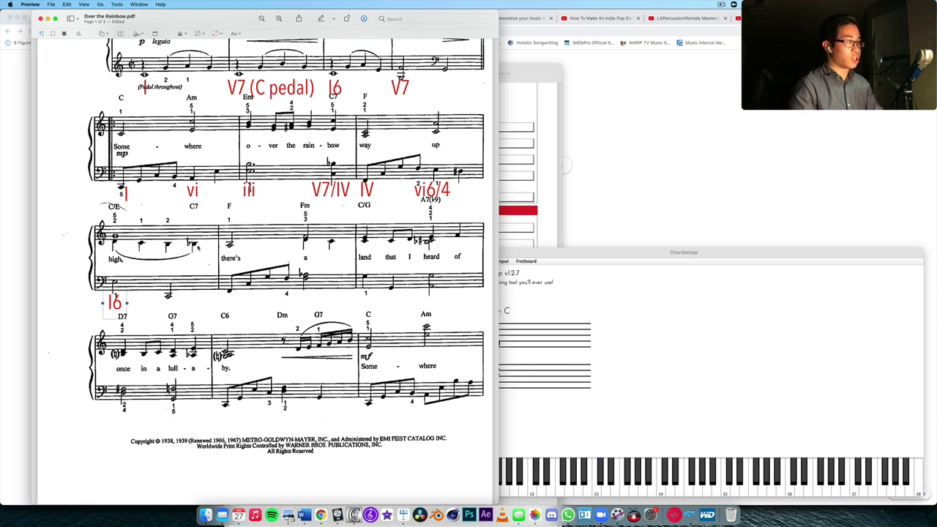
# Duplicate the second system's "V7/IV" and "IV" labels and place them beneath the C7 and F chords in the third system
pyautogui.click(349, 190)
pyautogui.moveTo(350, 191)
pyautogui.mouseDown()
pyautogui.moveTo(220, 311)
pyautogui.moveTo(185, 304)
pyautogui.moveTo(203, 303)
pyautogui.mouseUp()
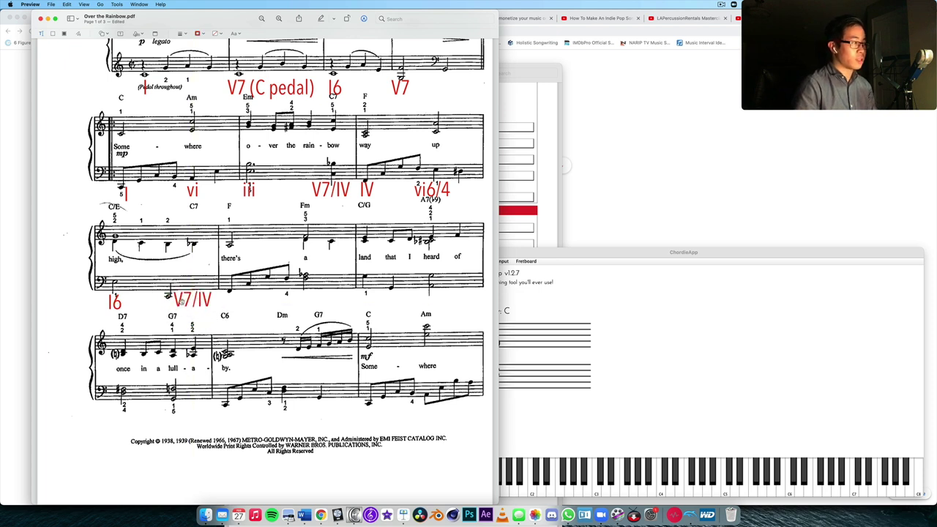
pyautogui.click(381, 190)
pyautogui.moveTo(373, 192); pyautogui.dragTo(232, 303)
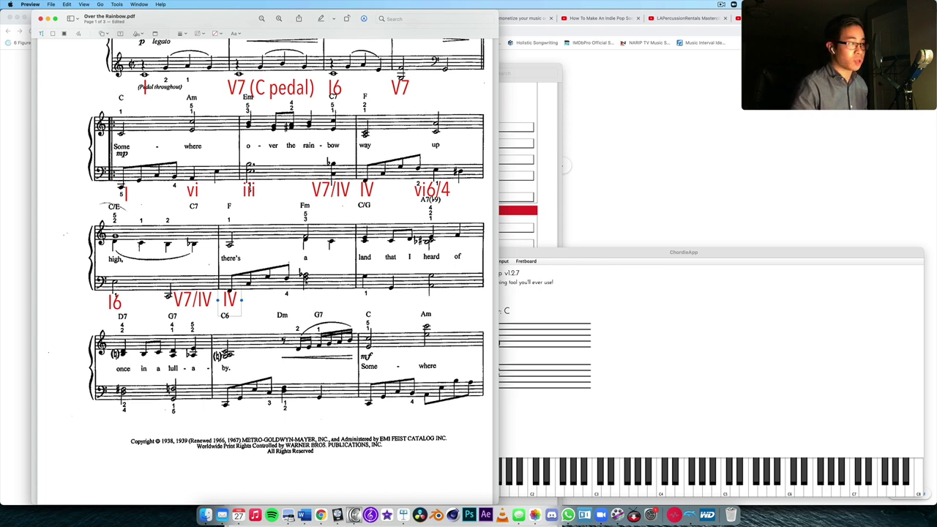
# Duplicate the third system's "IV" label, place it beneath the Fm chord and change its text to "iv"
pyautogui.moveTo(234, 303); pyautogui.dragTo(304, 299)
pyautogui.doubleClick(304, 298)
pyautogui.write('iv')
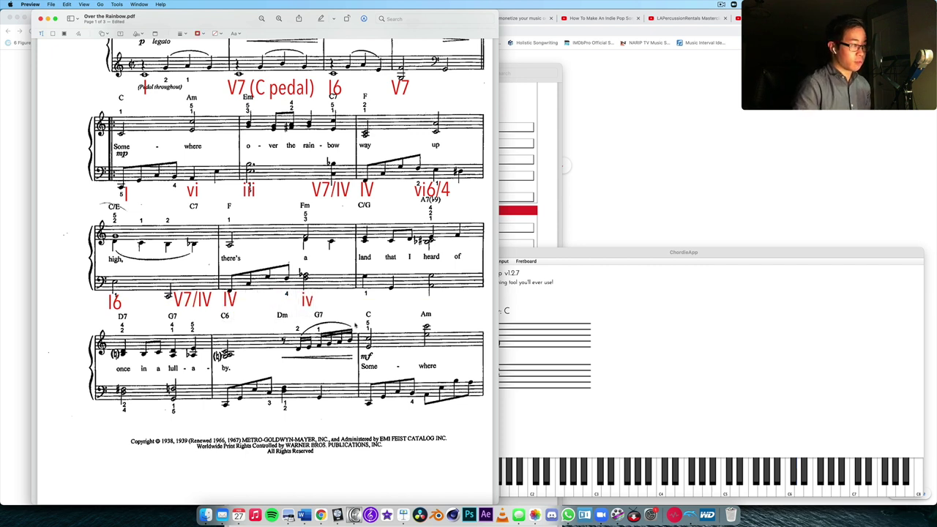
pyautogui.moveTo(306, 300); pyautogui.dragTo(303, 300)
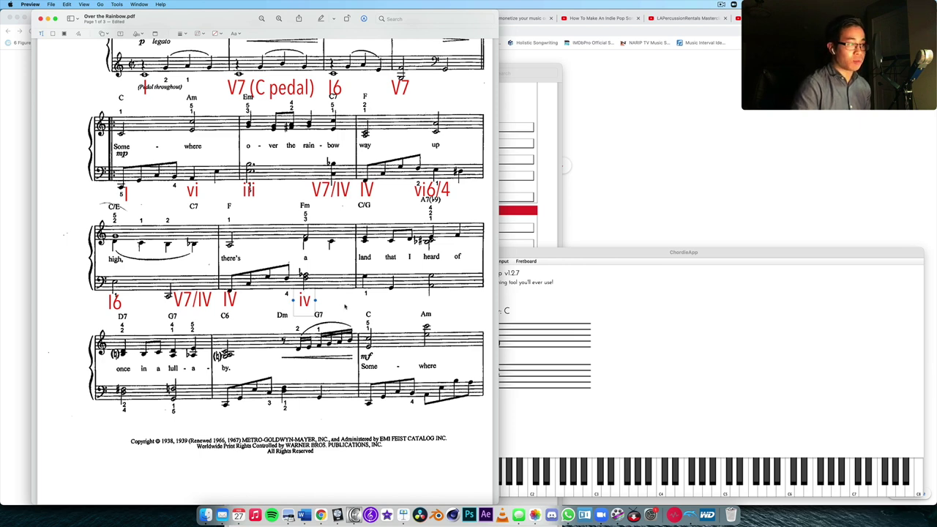
# Duplicate the third system's "IV" label, place it beneath the C/G chord at "land" and change its text to "I6/4"
pyautogui.scroll(2, 345, 306)
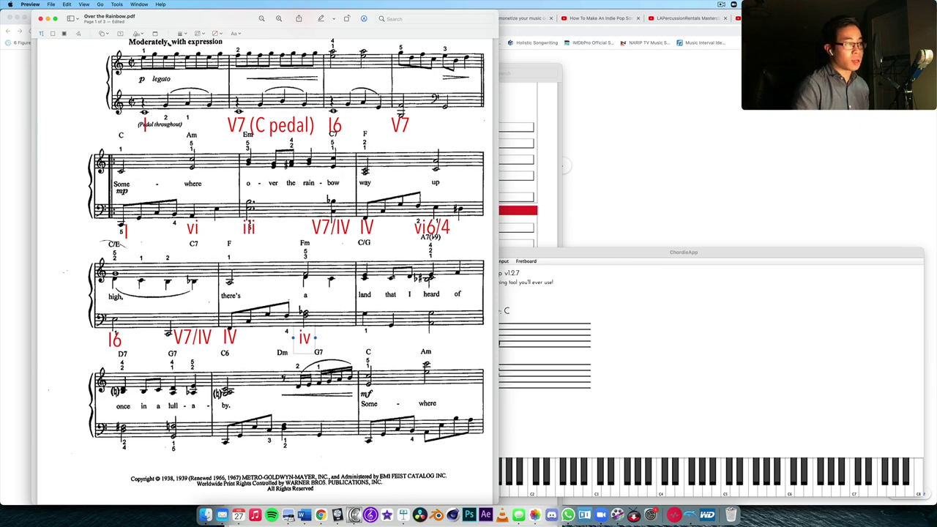
pyautogui.scroll(-3, 392, 277)
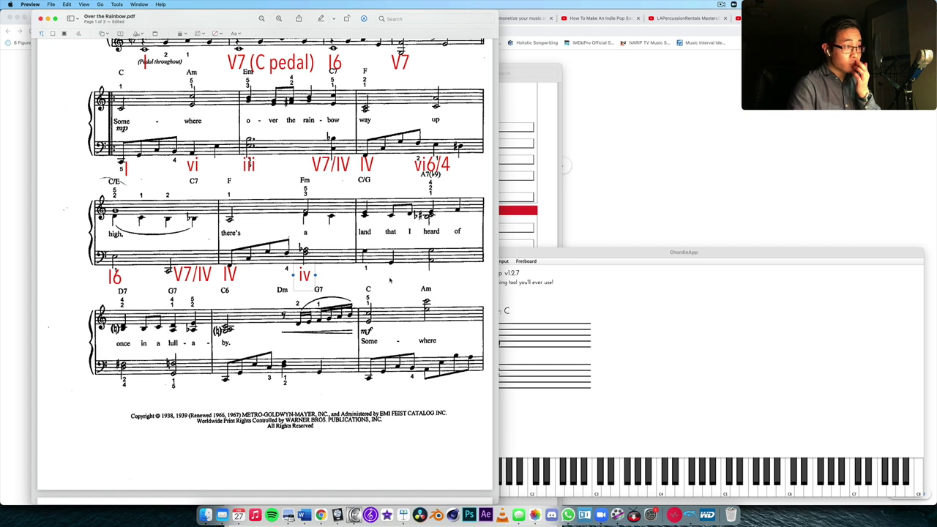
pyautogui.moveTo(242, 274)
pyautogui.mouseDown()
pyautogui.moveTo(254, 284)
pyautogui.moveTo(366, 278)
pyautogui.mouseUp()
pyautogui.doubleClick(363, 275)
pyautogui.write('I6/4')
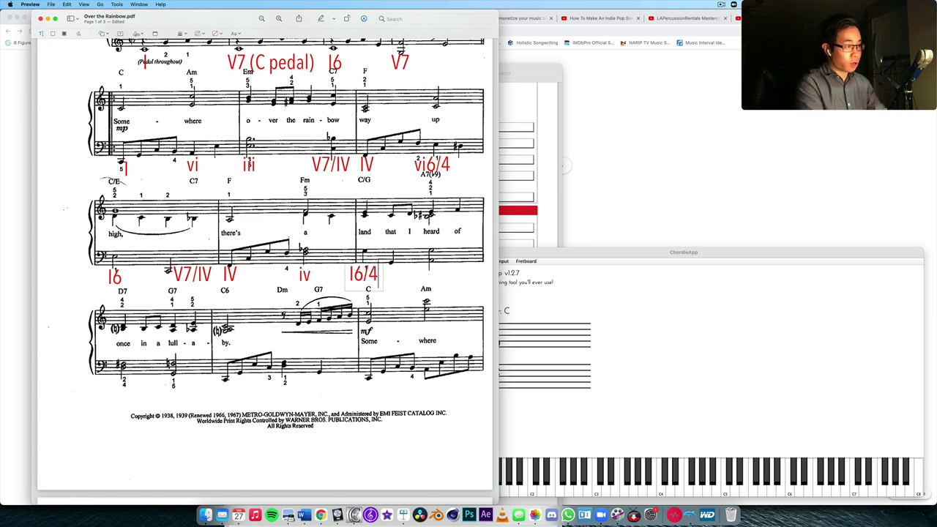
pyautogui.scroll(-1, 371, 218)
pyautogui.press('Escape')
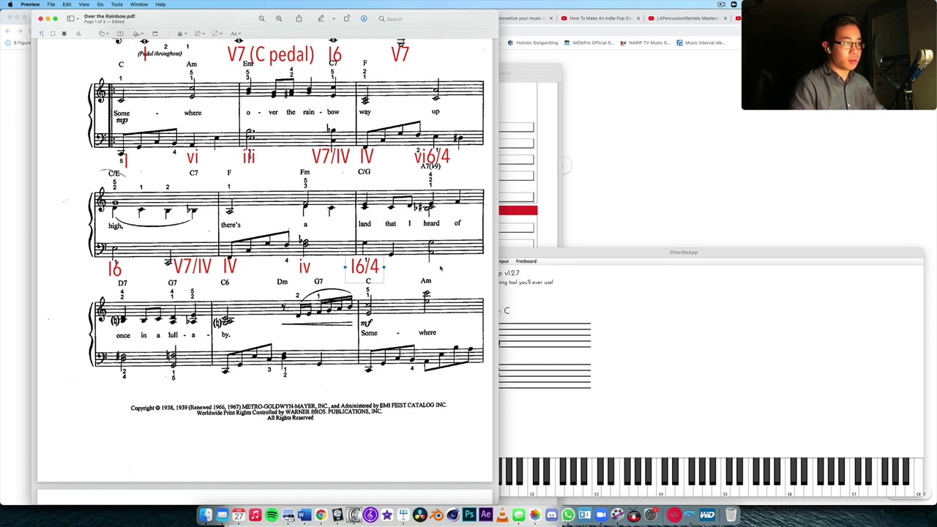
# Duplicate the "I6/4" label, place it beneath the A7(b9) chord at "heard" and change its text to "V7/ii"
pyautogui.moveTo(363, 265); pyautogui.dragTo(432, 266)
pyautogui.doubleClick(432, 266)
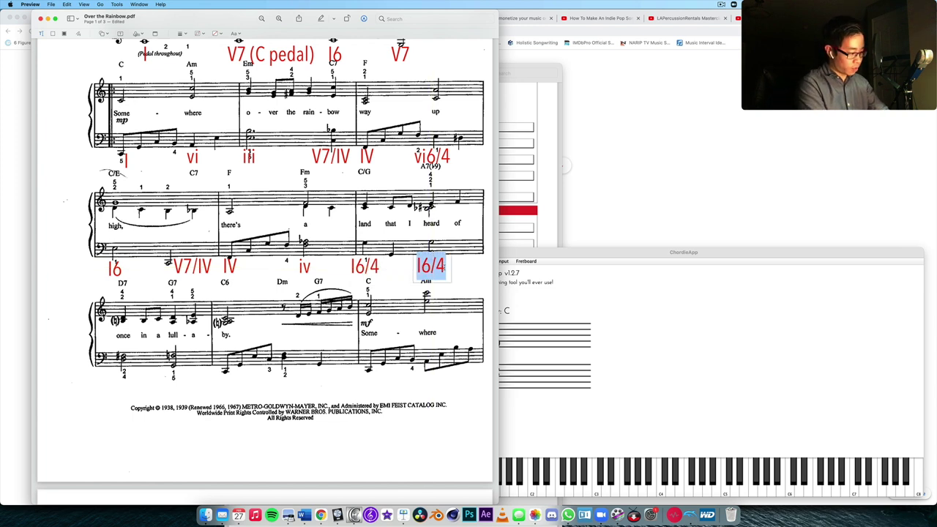
pyautogui.write('V7/ii')
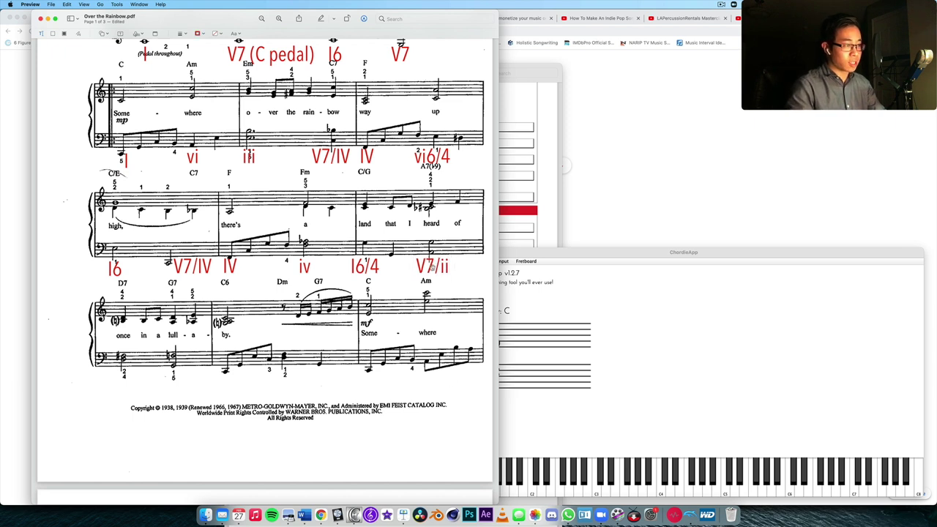
pyautogui.press('Escape')
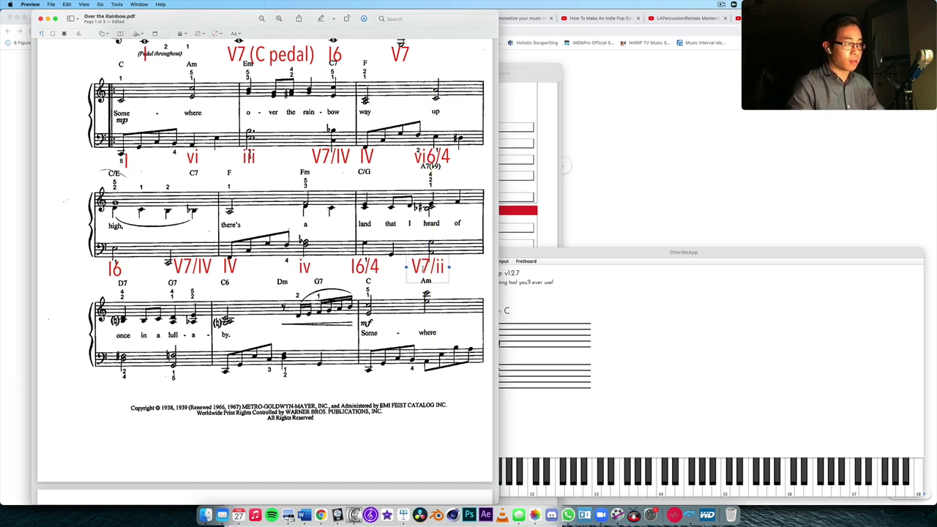
# Copy the "I6/4" label, paste it beneath the D7 chord in the fourth system and change its text to "V7/V"
pyautogui.click(365, 266)
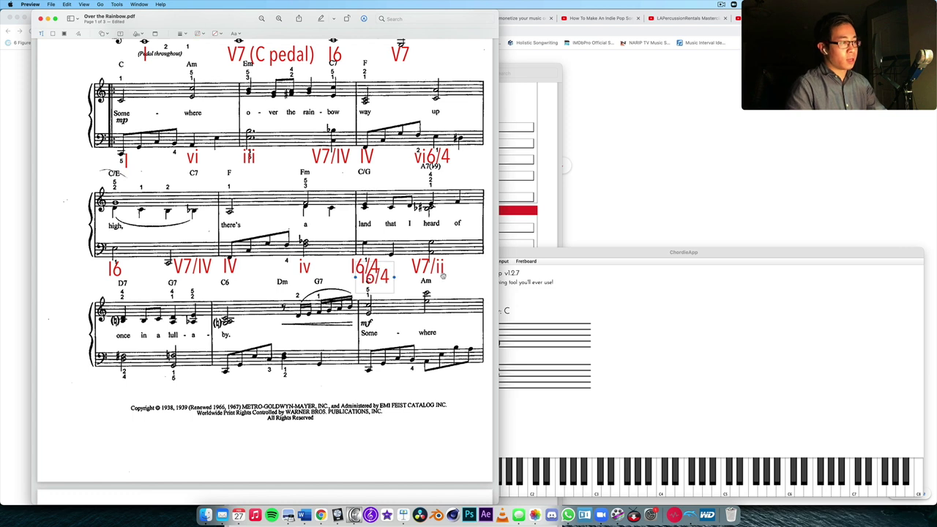
pyautogui.press('super+c')
pyautogui.press('super+v')
pyautogui.moveTo(94, 411)
pyautogui.mouseDown()
pyautogui.moveTo(122, 386)
pyautogui.moveTo(97, 390)
pyautogui.mouseUp()
pyautogui.doubleClick(124, 387)
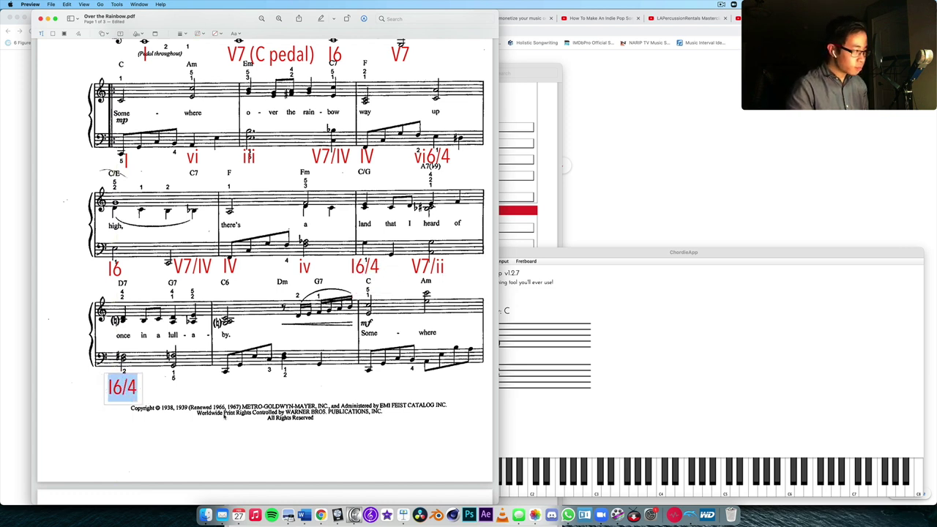
pyautogui.write('V7/V')
pyautogui.click(212, 478)
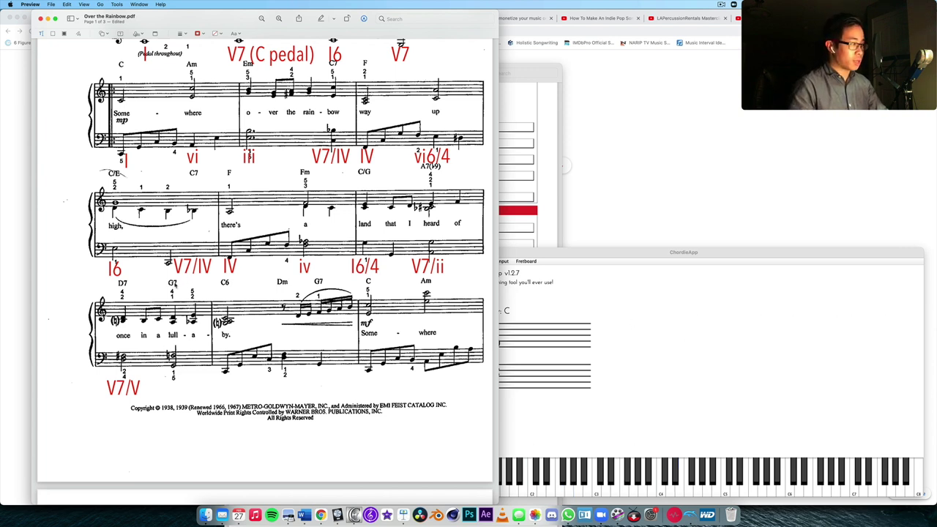
# Paste another "I6/4" label, place it beneath the G7 chord at "lull" and change its text to "V7"
pyautogui.press('super+v')
pyautogui.moveTo(378, 287); pyautogui.dragTo(170, 393)
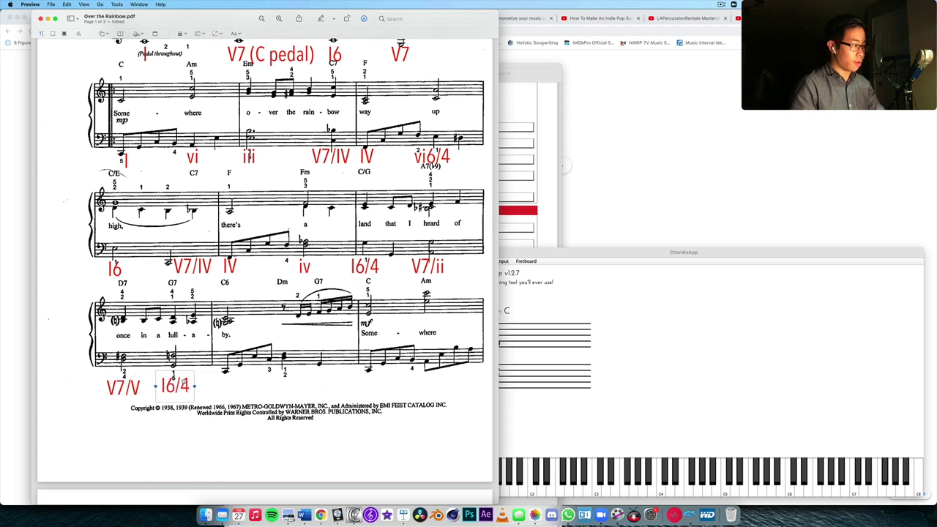
pyautogui.doubleClick(180, 388)
pyautogui.press('super+a')
pyautogui.write('V7')
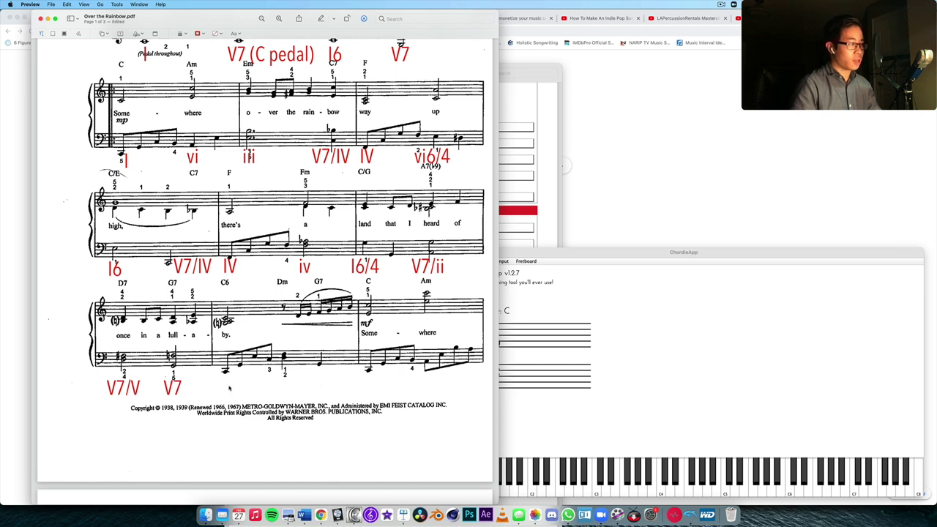
# Paste another "I6/4" label, place it beneath the C6 chord at "by" and change its text to "I"
pyautogui.press('super+v')
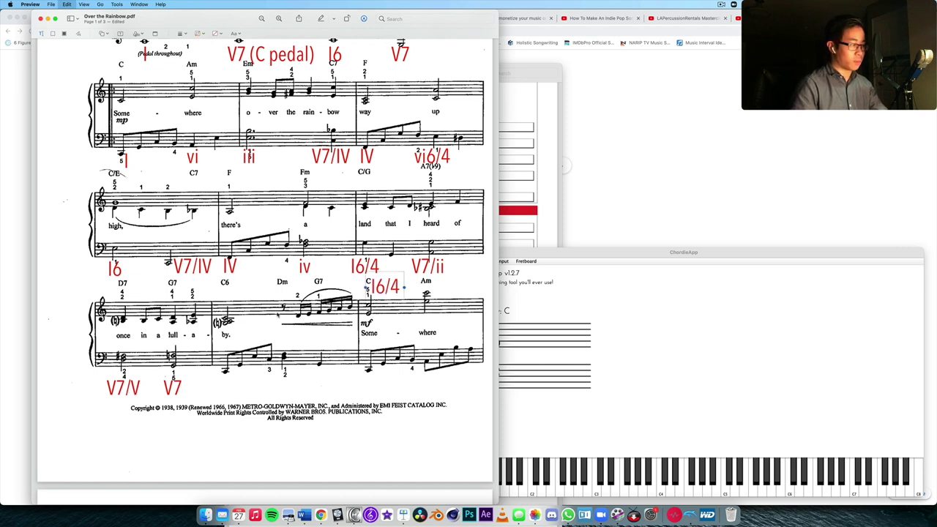
pyautogui.moveTo(388, 286); pyautogui.dragTo(225, 387)
pyautogui.doubleClick(223, 386)
pyautogui.write('I')
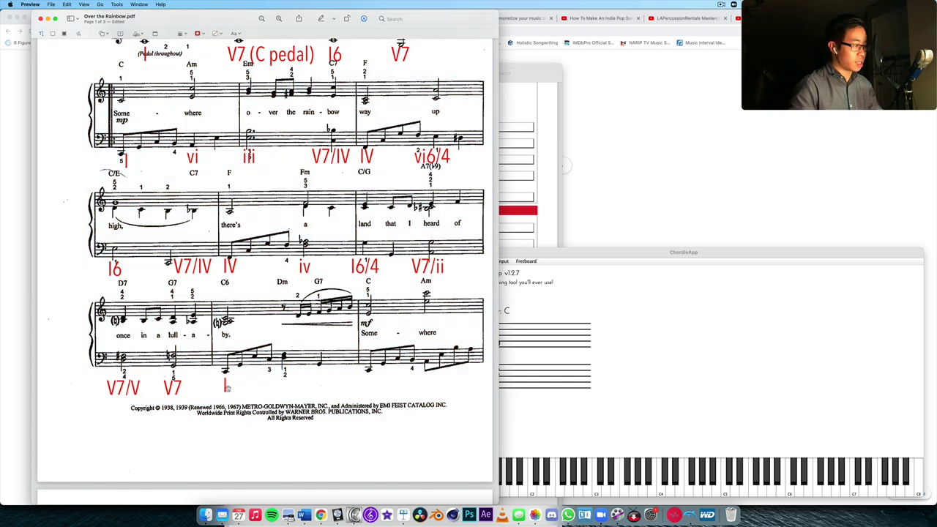
pyautogui.click(246, 366)
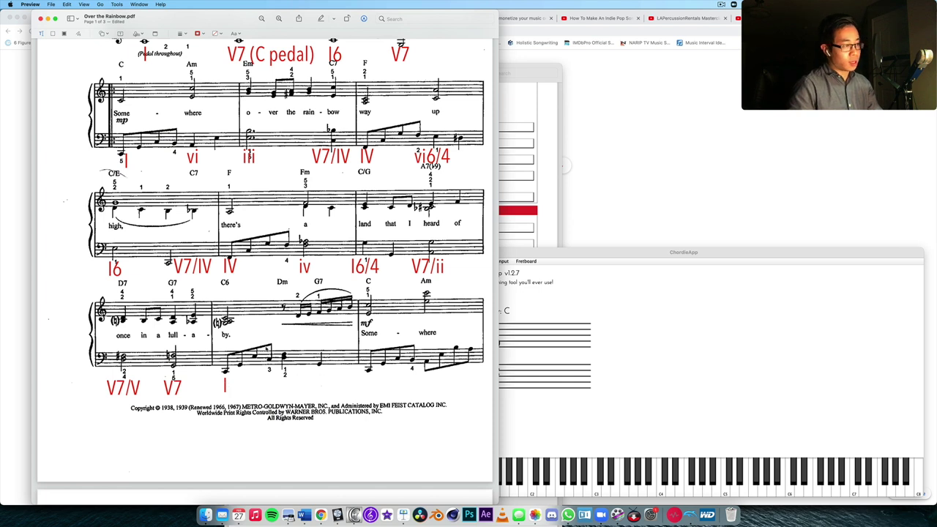
# Duplicate the fourth system's "I" label, place it beneath the Dm chord and change its text to "ii"
pyautogui.click(226, 385)
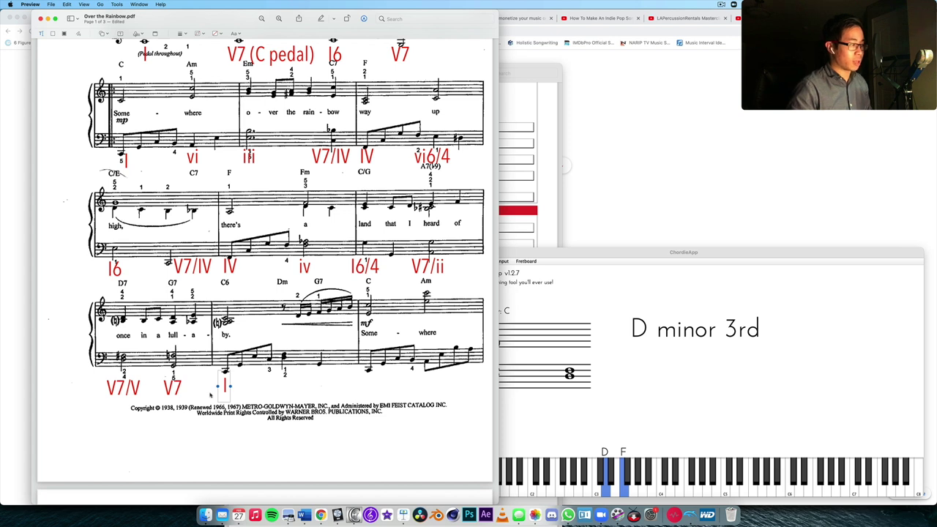
pyautogui.moveTo(227, 390); pyautogui.dragTo(285, 386)
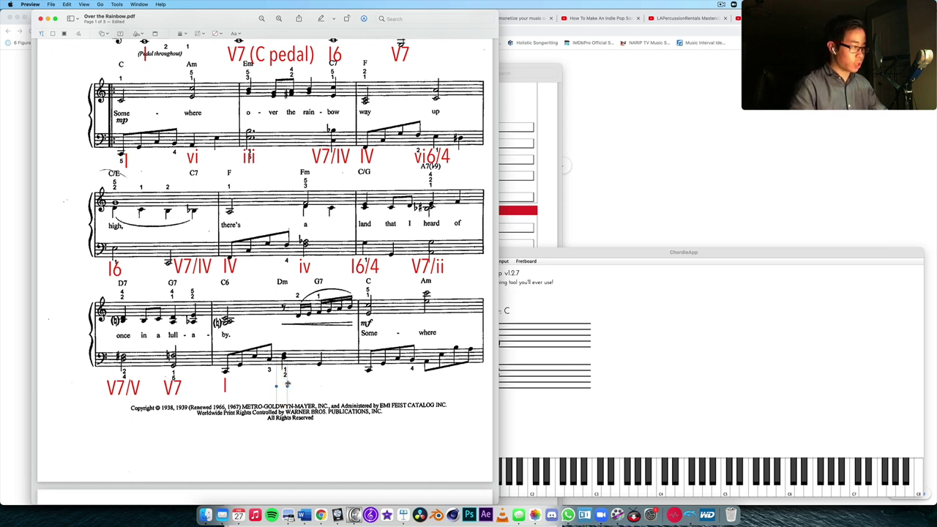
pyautogui.doubleClick(294, 386)
pyautogui.write('ii')
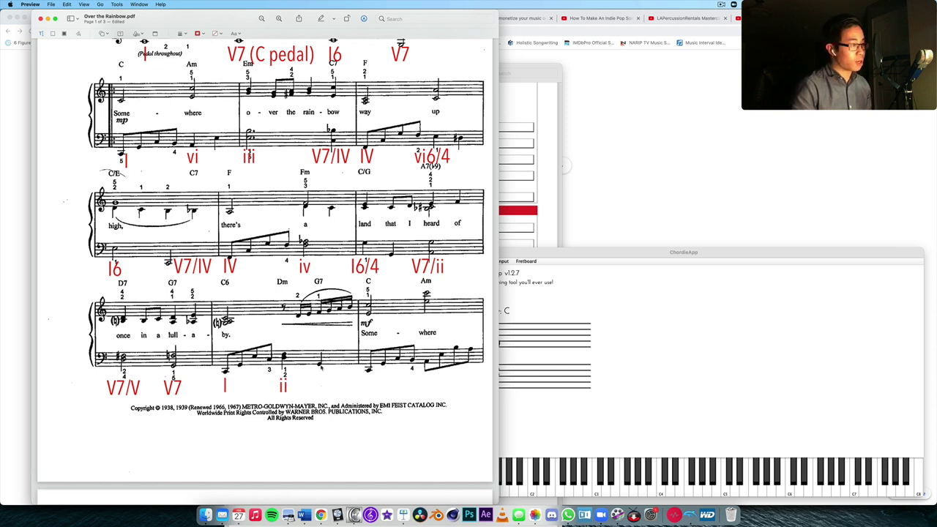
# Duplicate the fourth system's "I" label, place it beneath the G7 chord after Dm and change its text to "V7"
pyautogui.scroll(-1, 321, 368)
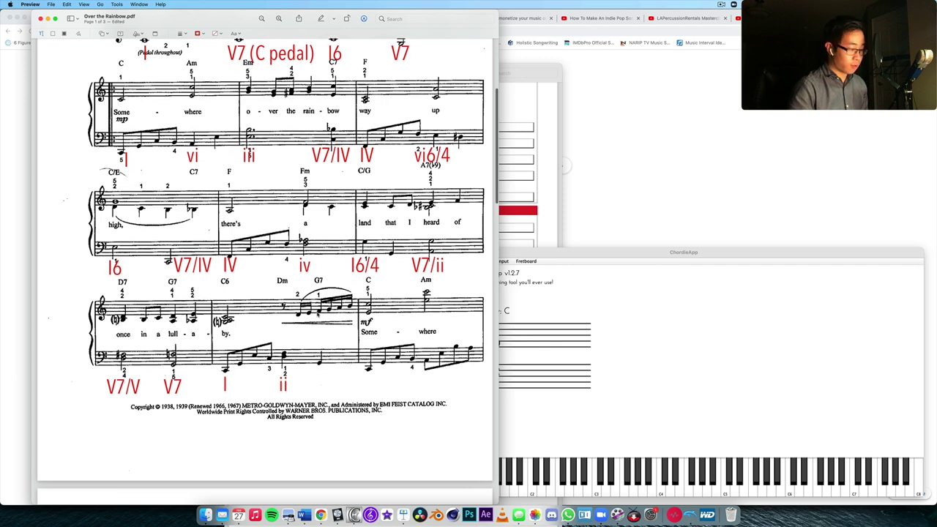
pyautogui.scroll(1, 321, 368)
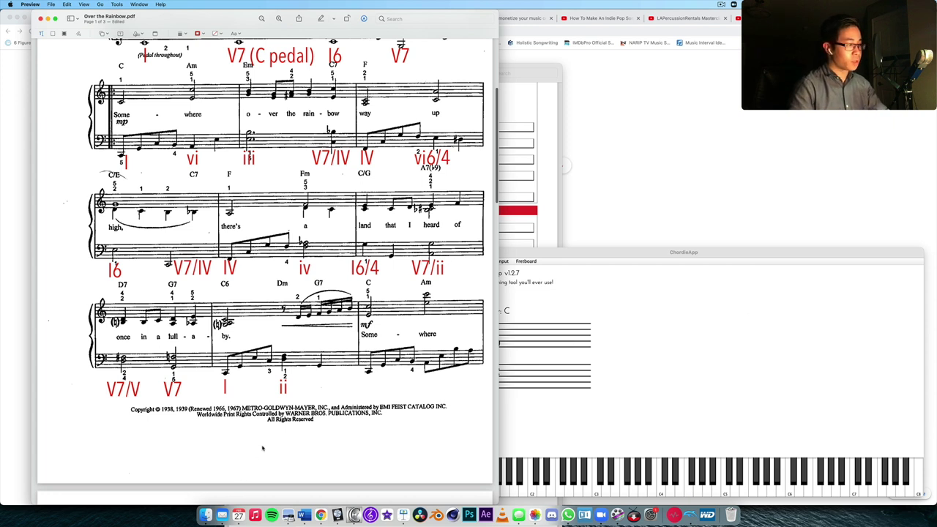
pyautogui.moveTo(236, 391)
pyautogui.mouseDown()
pyautogui.moveTo(322, 384)
pyautogui.moveTo(321, 366)
pyautogui.mouseUp()
pyautogui.doubleClick(319, 385)
pyautogui.write('V7')
pyautogui.moveTo(354, 386); pyautogui.dragTo(340, 386)
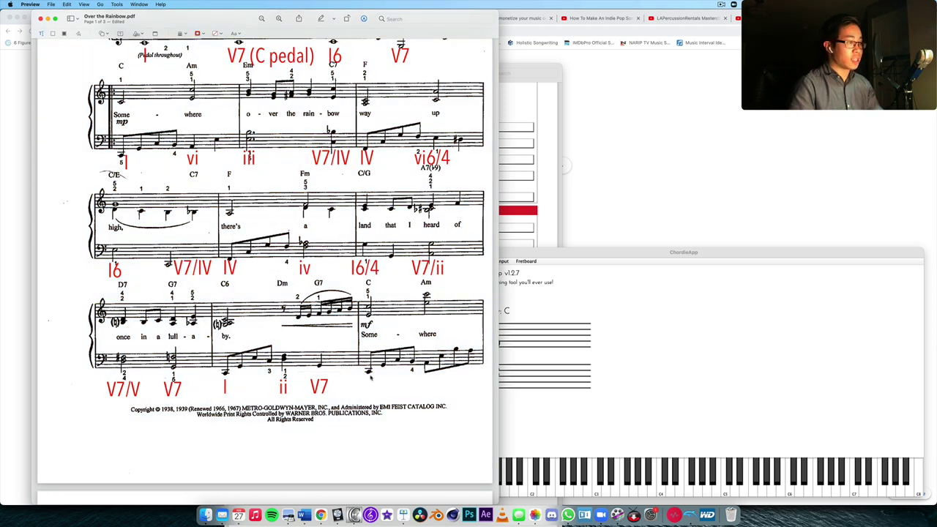
# Review the Roman numeral labels across all four systems of page 1 and compare with the chords on page 2
pyautogui.scroll(3, 374, 331)
pyautogui.scroll(-1, 400, 370)
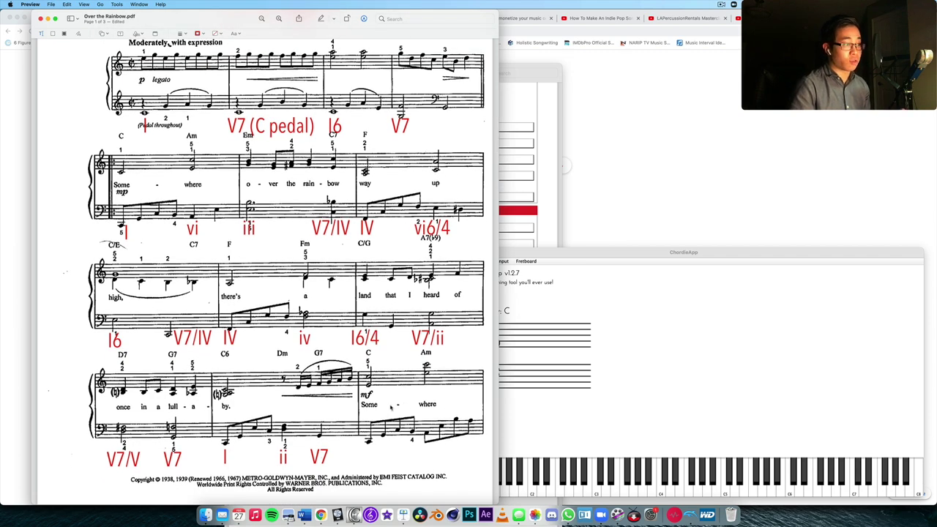
pyautogui.scroll(-6, 432, 405)
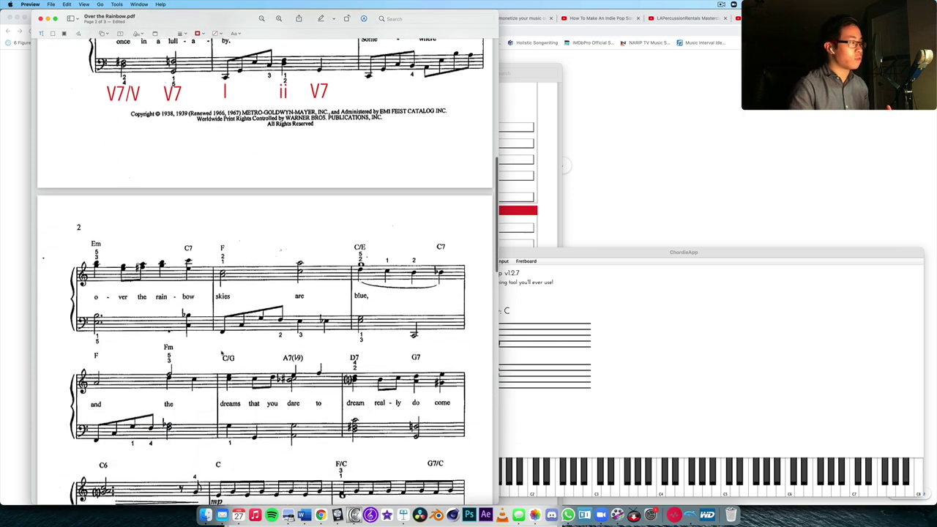
pyautogui.scroll(6, 256, 323)
pyautogui.scroll(5, 255, 322)
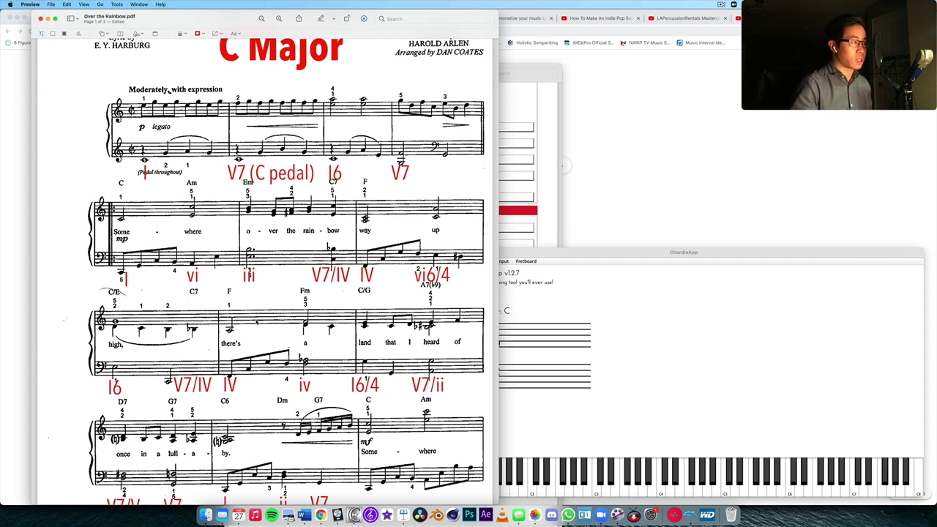
pyautogui.scroll(-2, 341, 144)
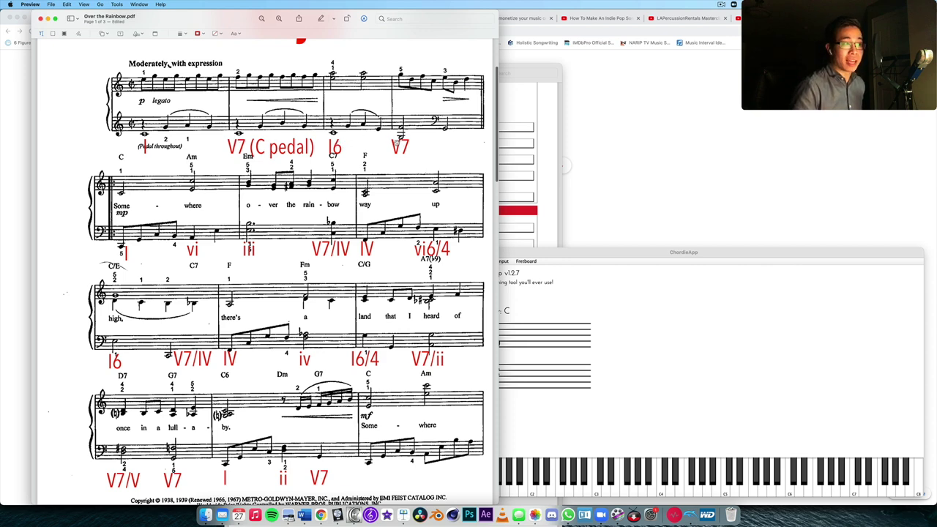
pyautogui.scroll(-2, 426, 138)
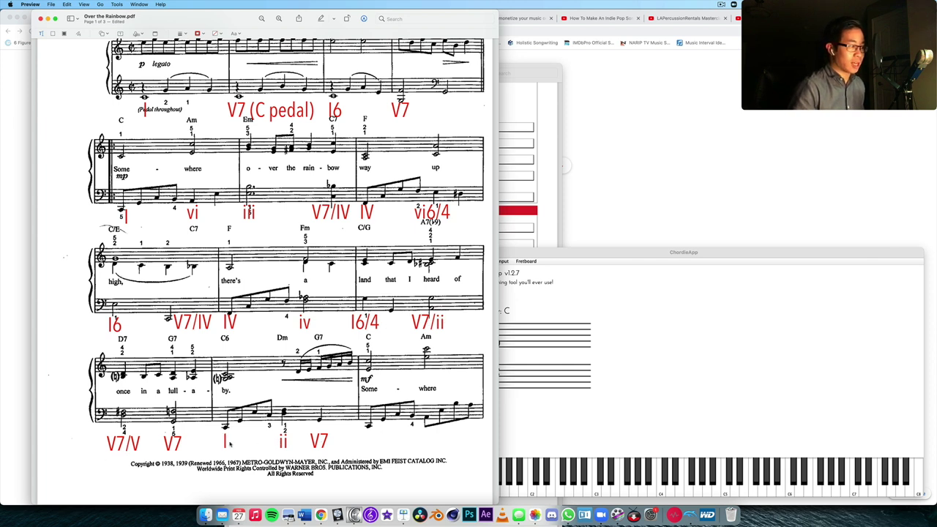
pyautogui.scroll(3, 338, 369)
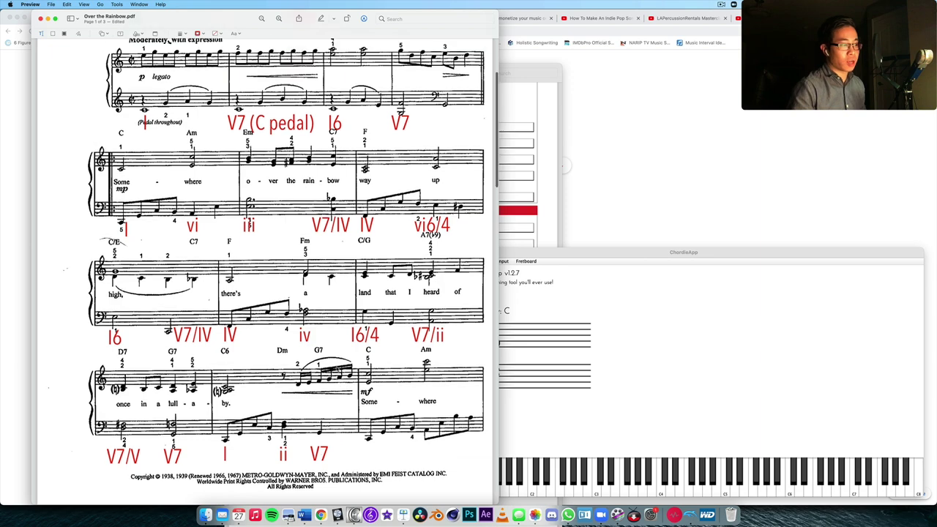
pyautogui.scroll(5, 337, 369)
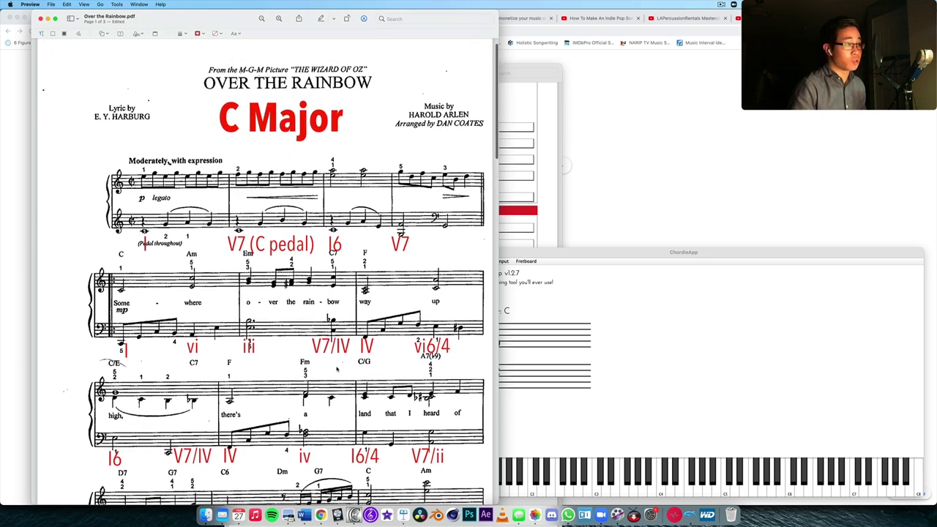
pyautogui.scroll(-5, 337, 370)
pyautogui.scroll(1, 337, 370)
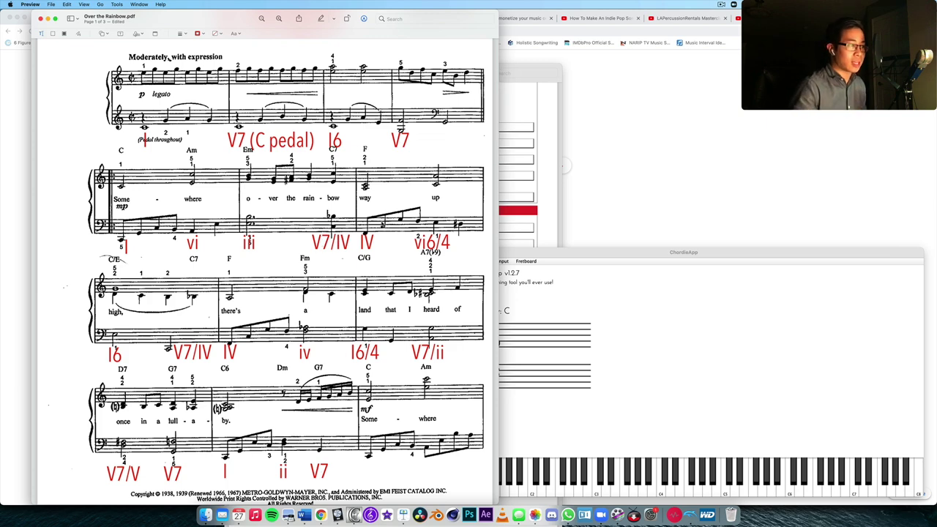
pyautogui.scroll(5, 328, 213)
pyautogui.scroll(-4, 289, 72)
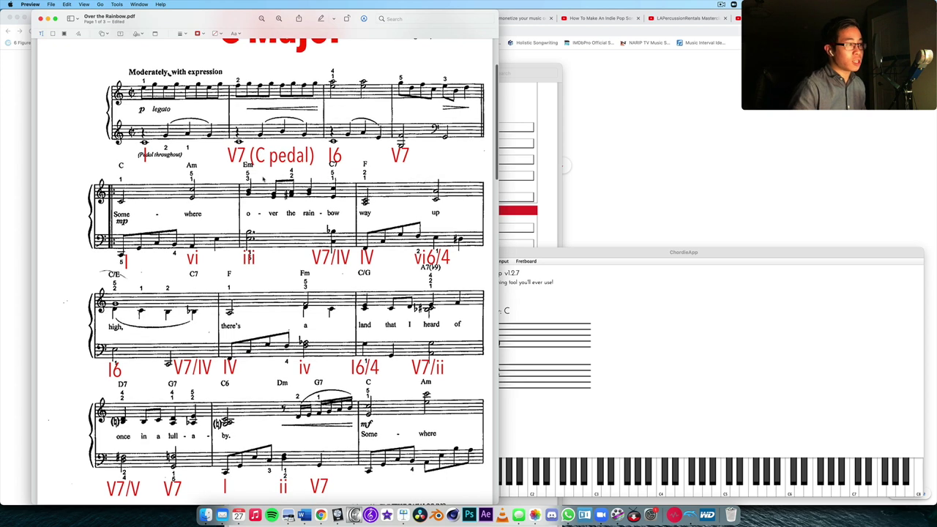
pyautogui.scroll(-2, 289, 72)
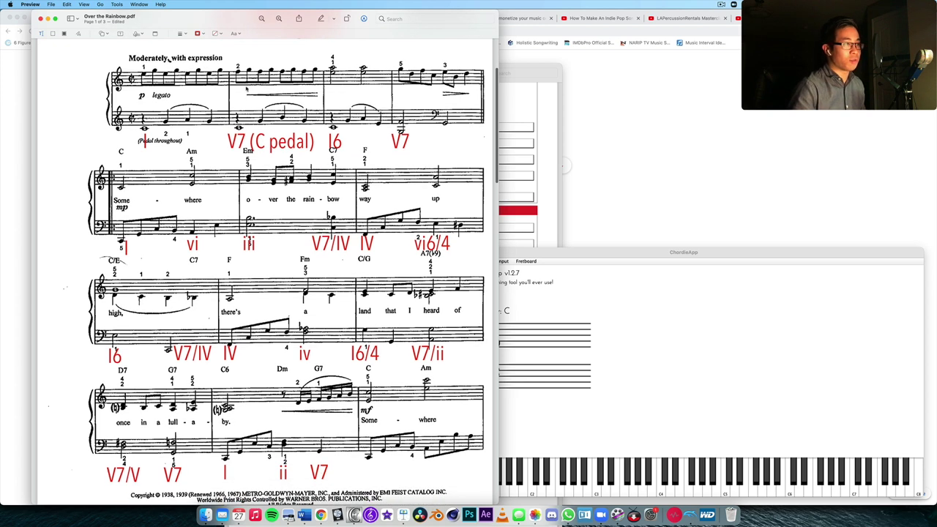